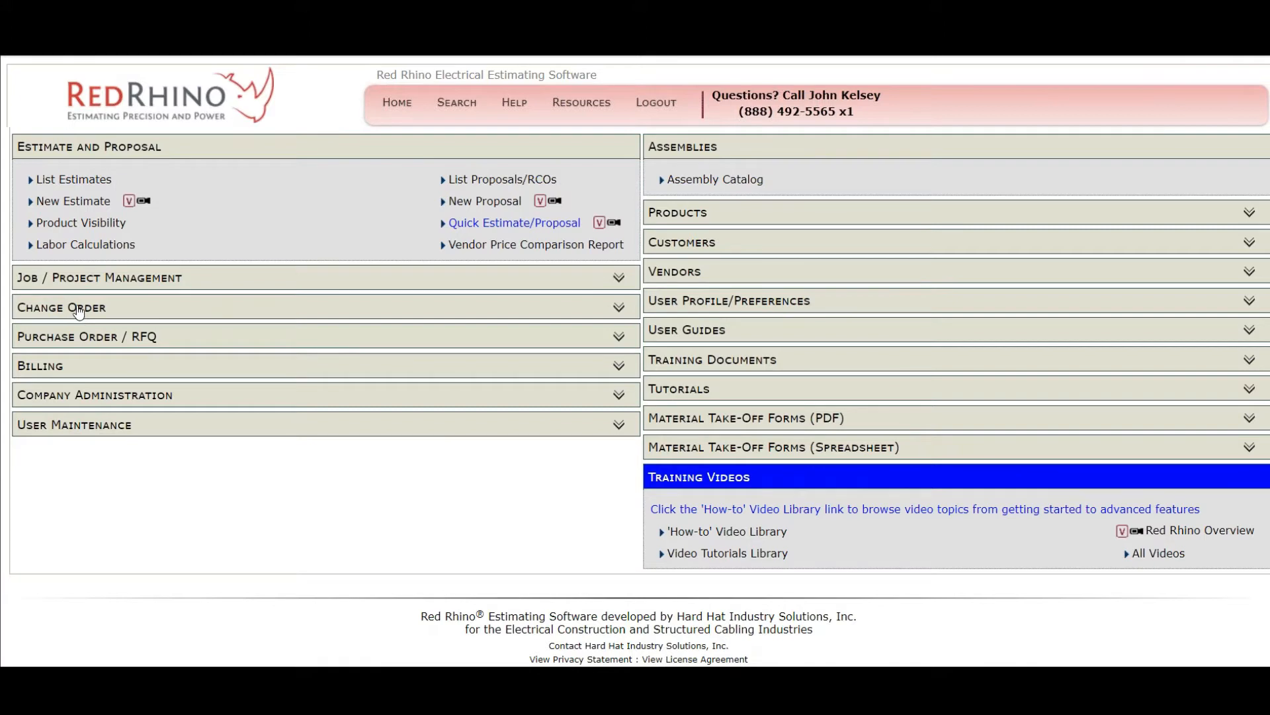
- Open the Water District job from the jobs list and start a new change order for it
{"action": "left_click", "coordinate": [78, 311]}
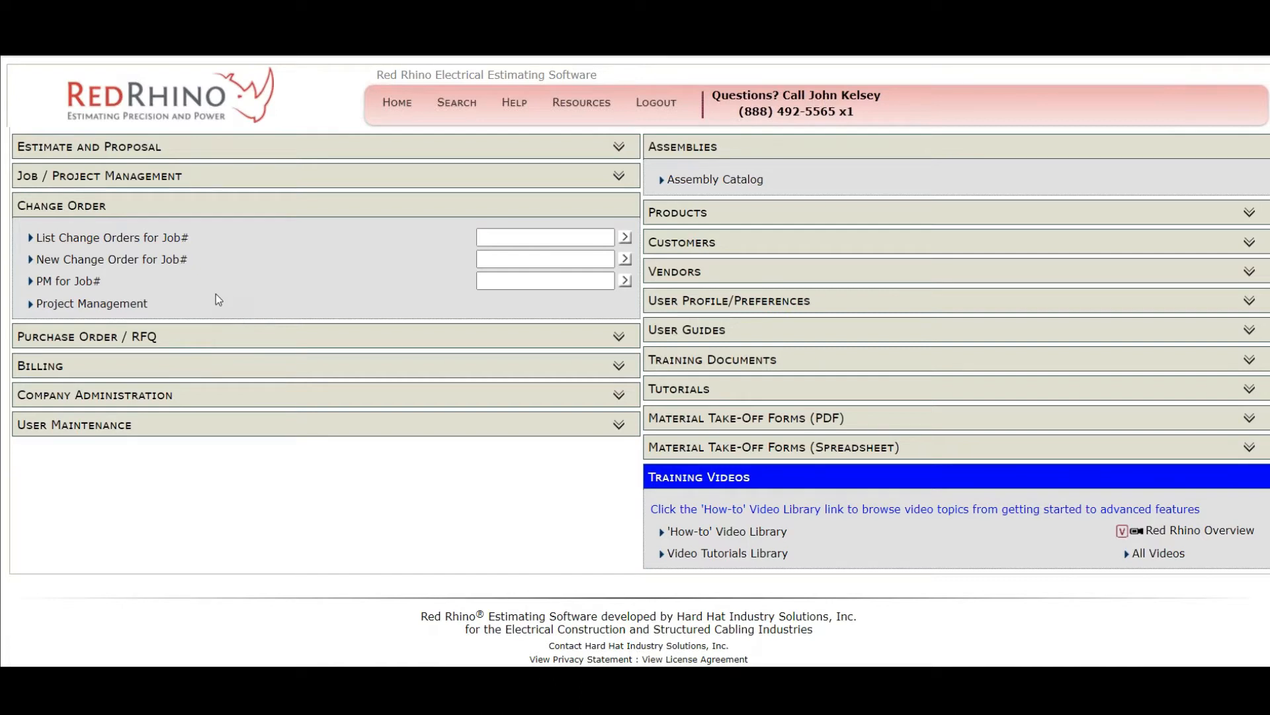
{"action": "left_click", "coordinate": [37, 177]}
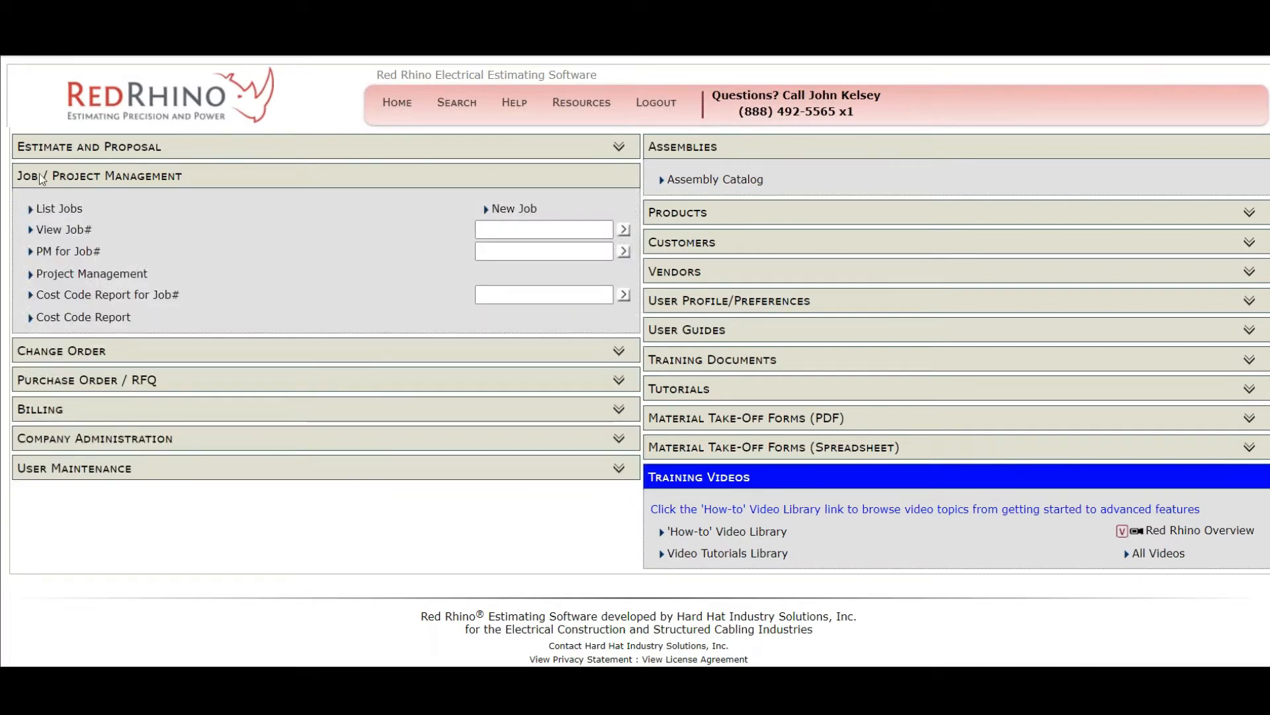
{"action": "left_click", "coordinate": [70, 210]}
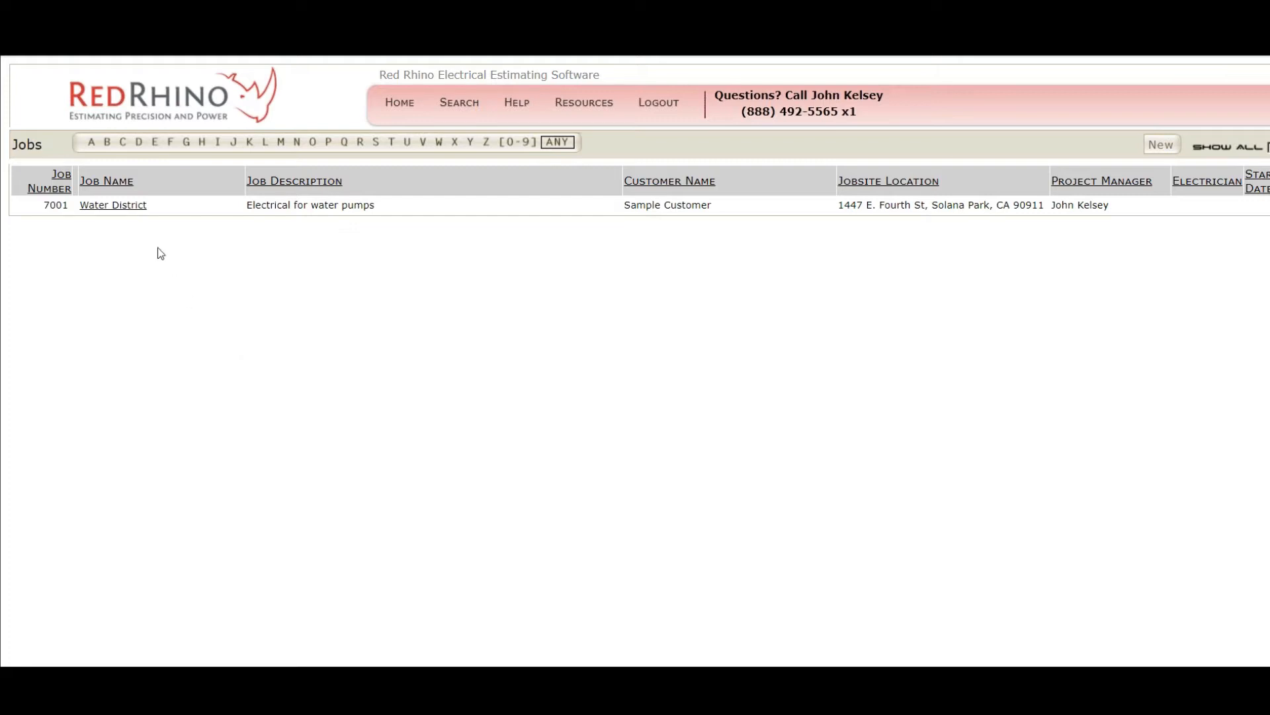
{"action": "left_click", "coordinate": [132, 207]}
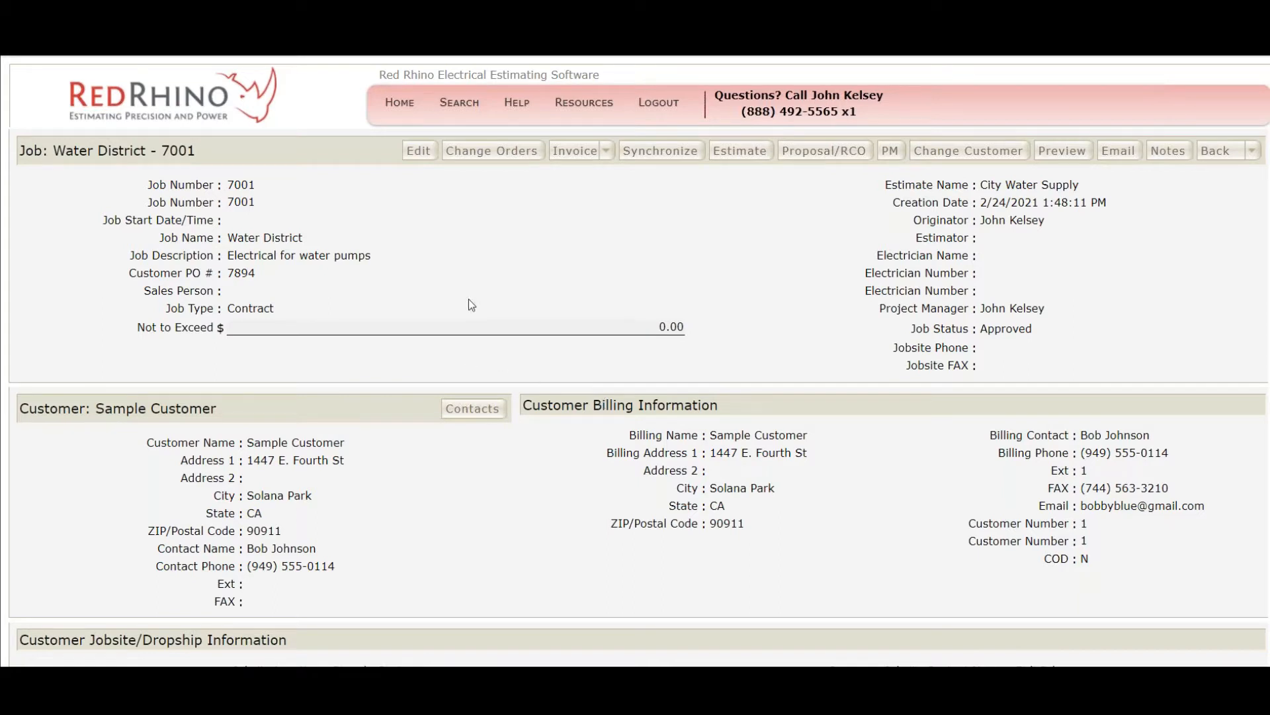
{"action": "left_click", "coordinate": [487, 156]}
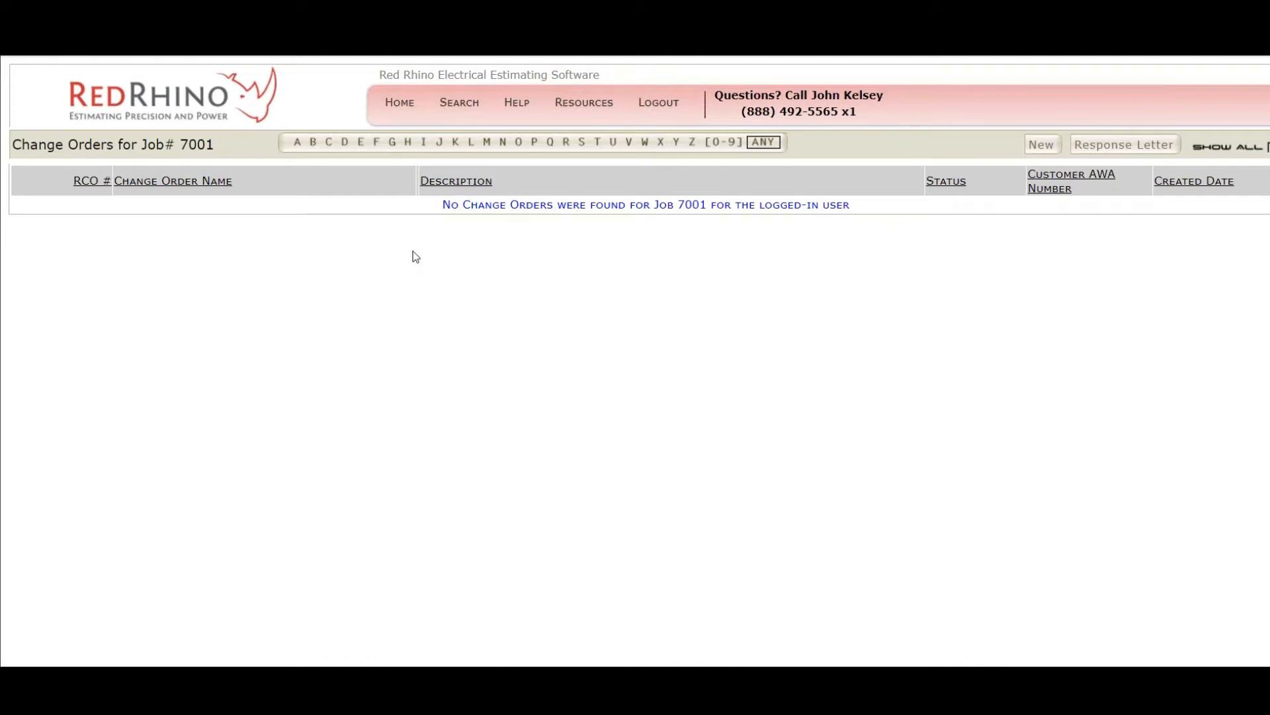
{"action": "left_click", "coordinate": [1037, 151]}
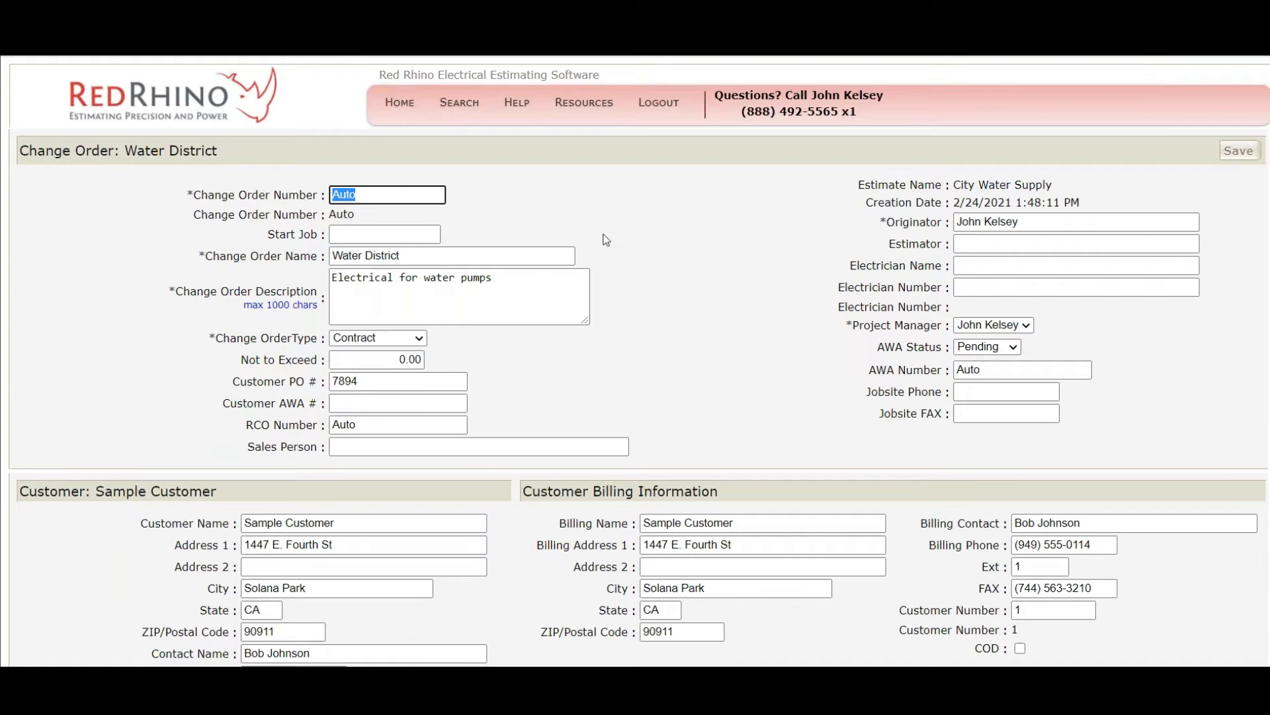
- Consult the help's field definitions for change orders, comparing them with the Estimator and Electrician Name fields, and close the help
{"action": "left_click", "coordinate": [518, 106]}
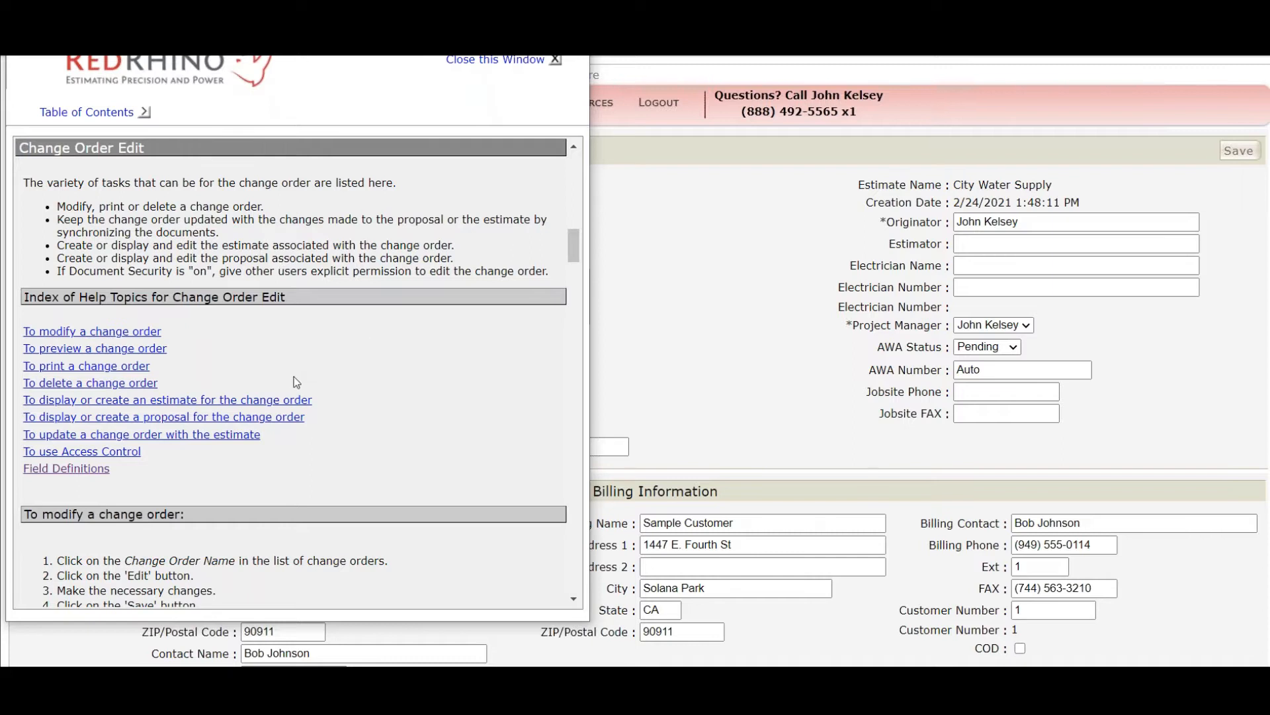
{"action": "left_click", "coordinate": [82, 470]}
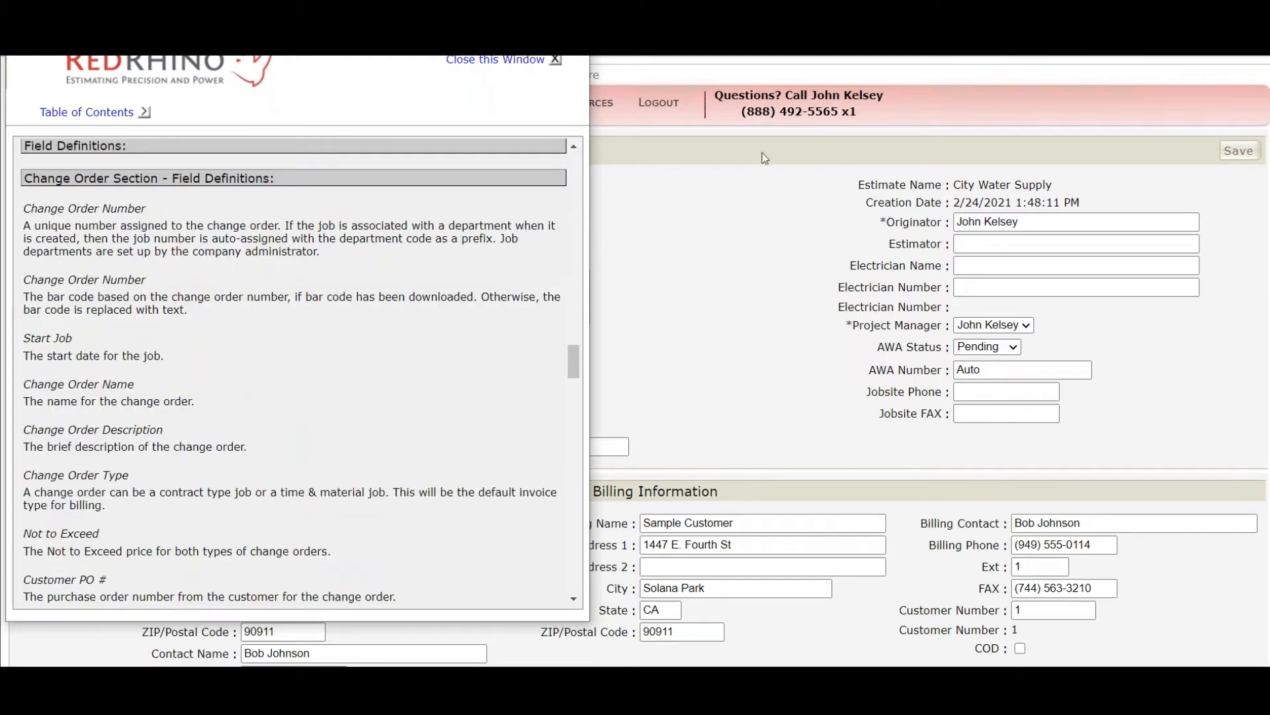
{"action": "triple_click", "coordinate": [893, 244]}
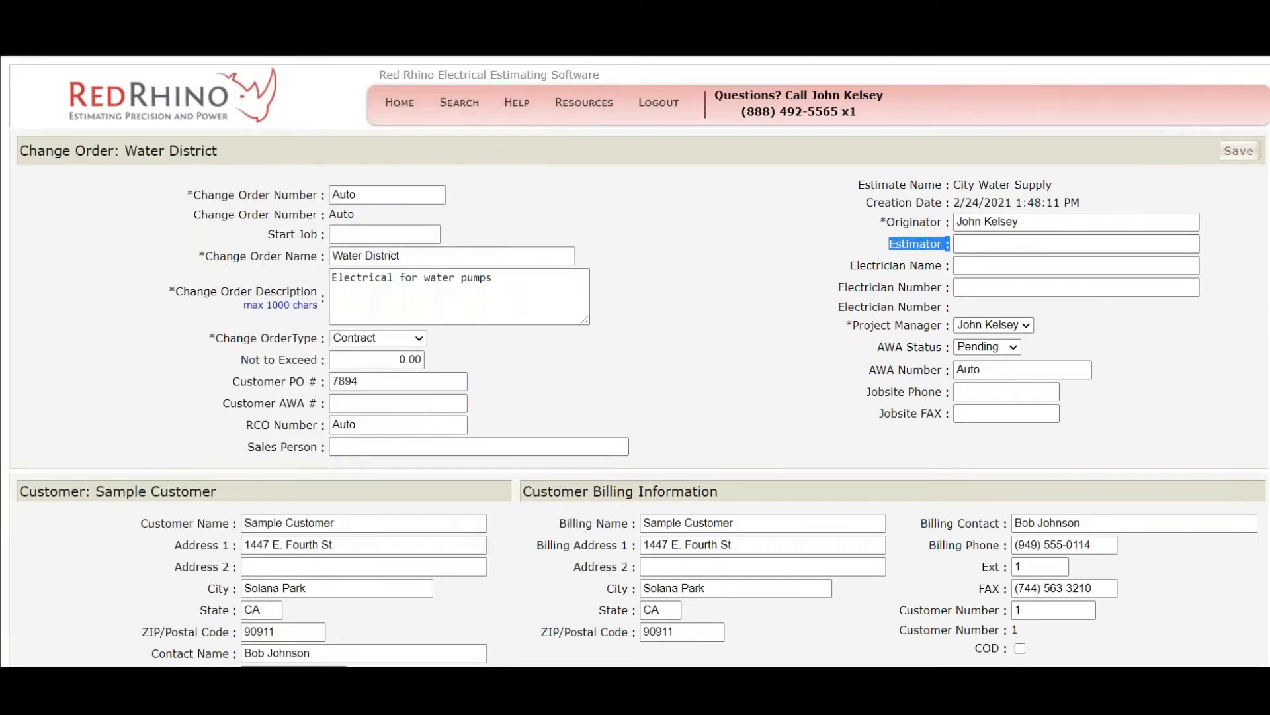
{"action": "left_click_drag", "start_coordinate": [846, 268], "coordinate": [942, 270]}
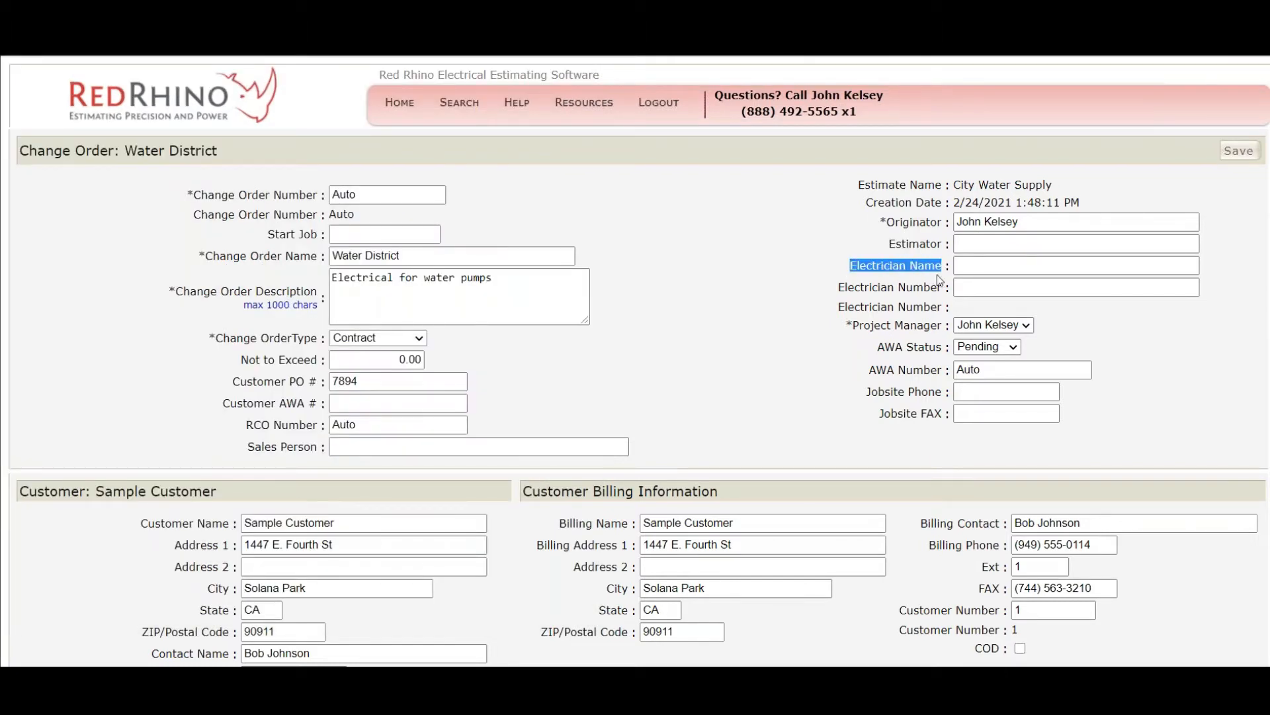
{"action": "mouse_move", "coordinate": [483, 681]}
{"action": "left_click", "coordinate": [569, 619]}
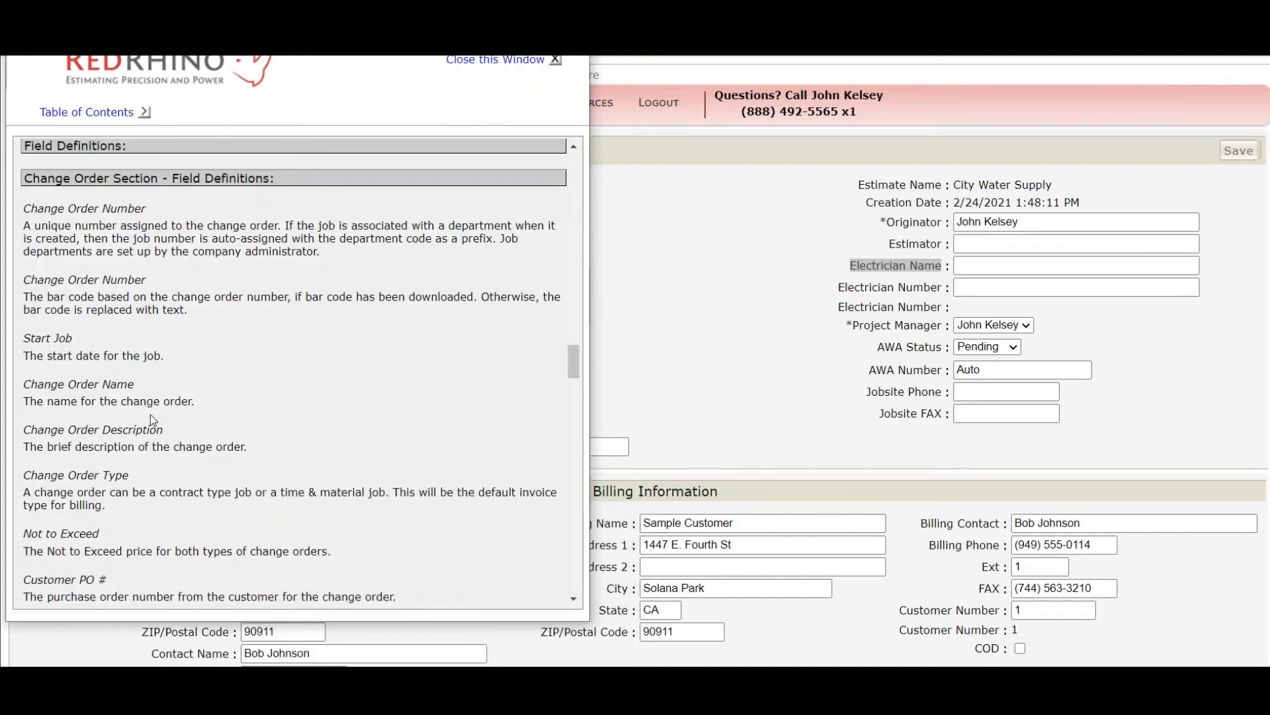
{"action": "left_click", "coordinate": [573, 30]}
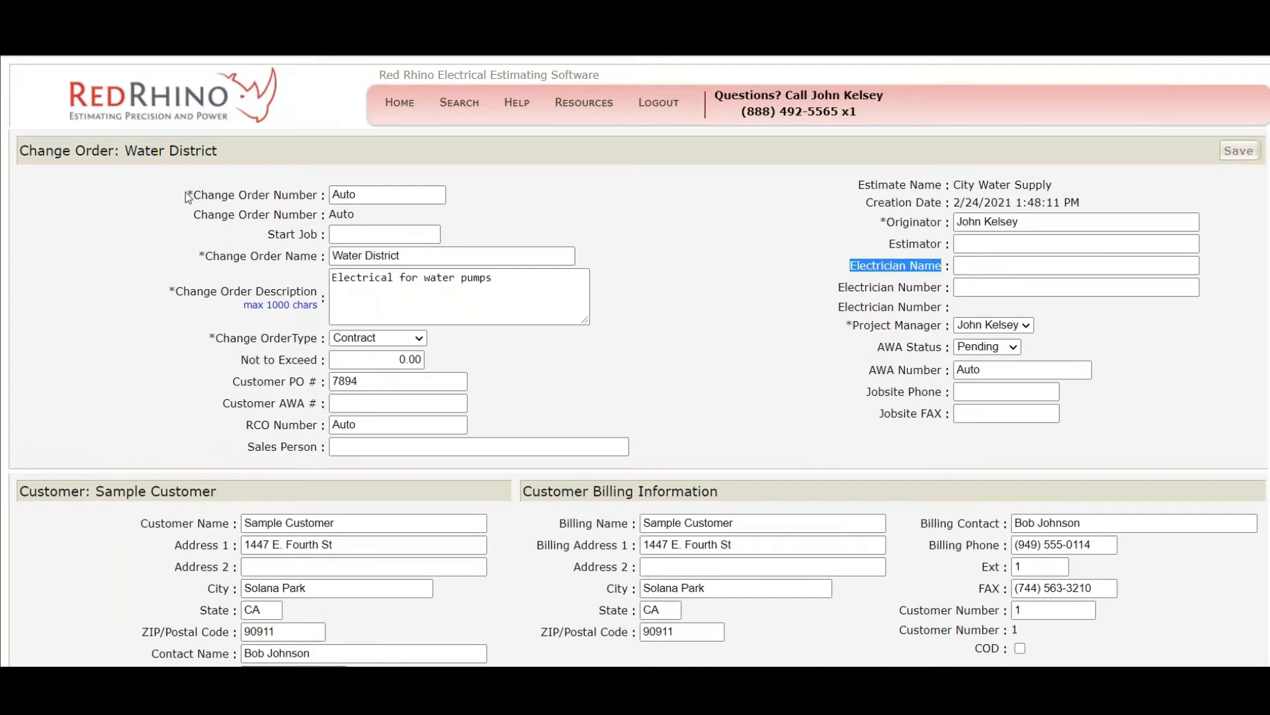
- Append RCO#1 to the change order name so it reads Water District RCO#1
{"action": "left_click_drag", "start_coordinate": [186, 195], "coordinate": [203, 210]}
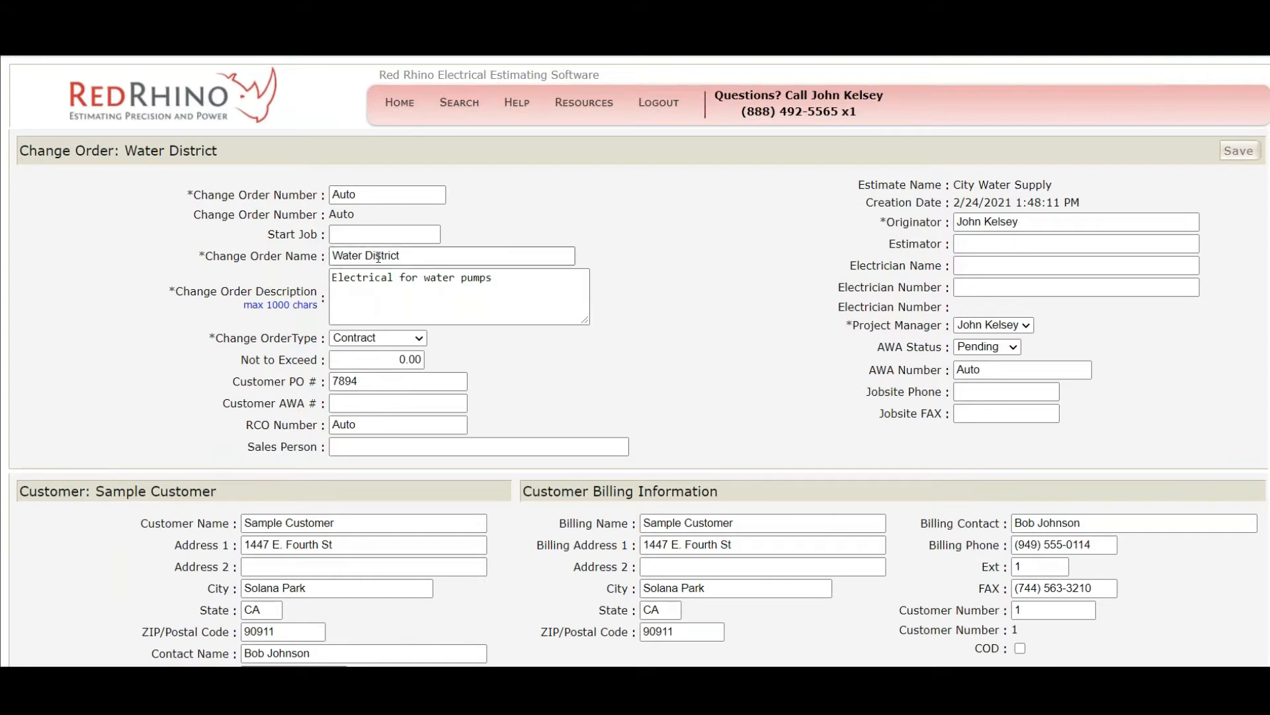
{"action": "left_click", "coordinate": [402, 257]}
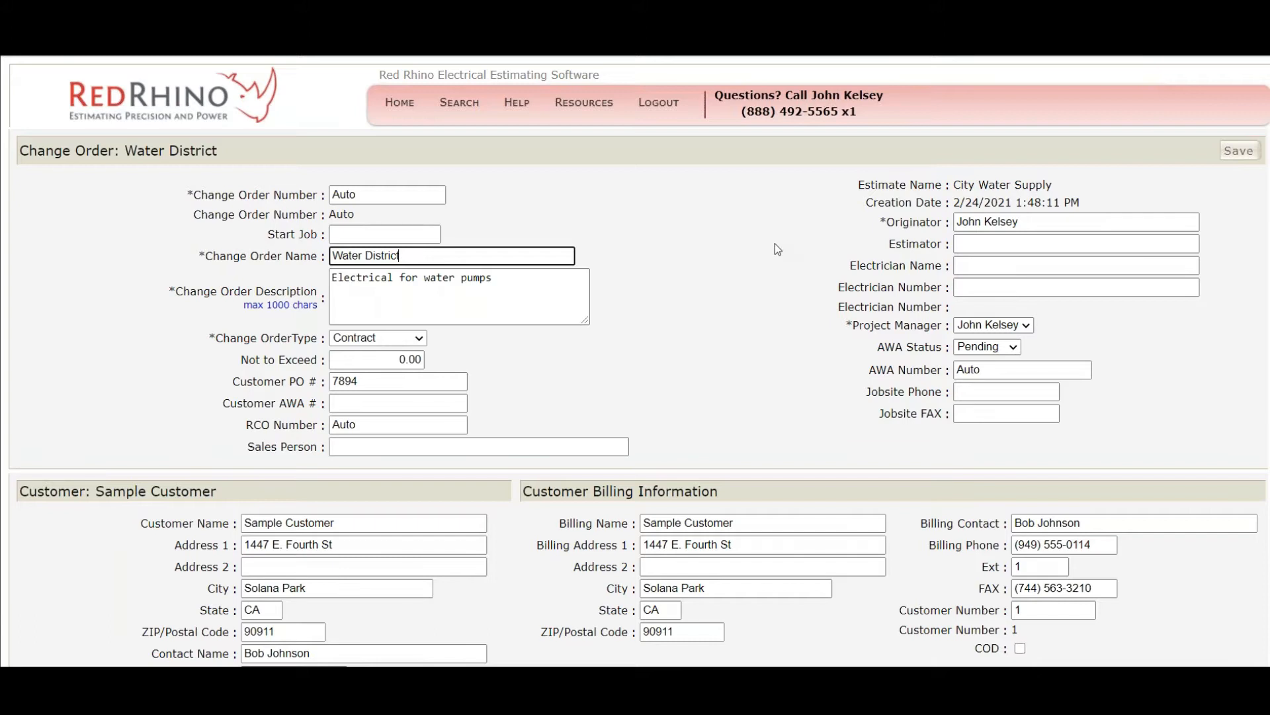
{"action": "type", "text": "RCO#1"}
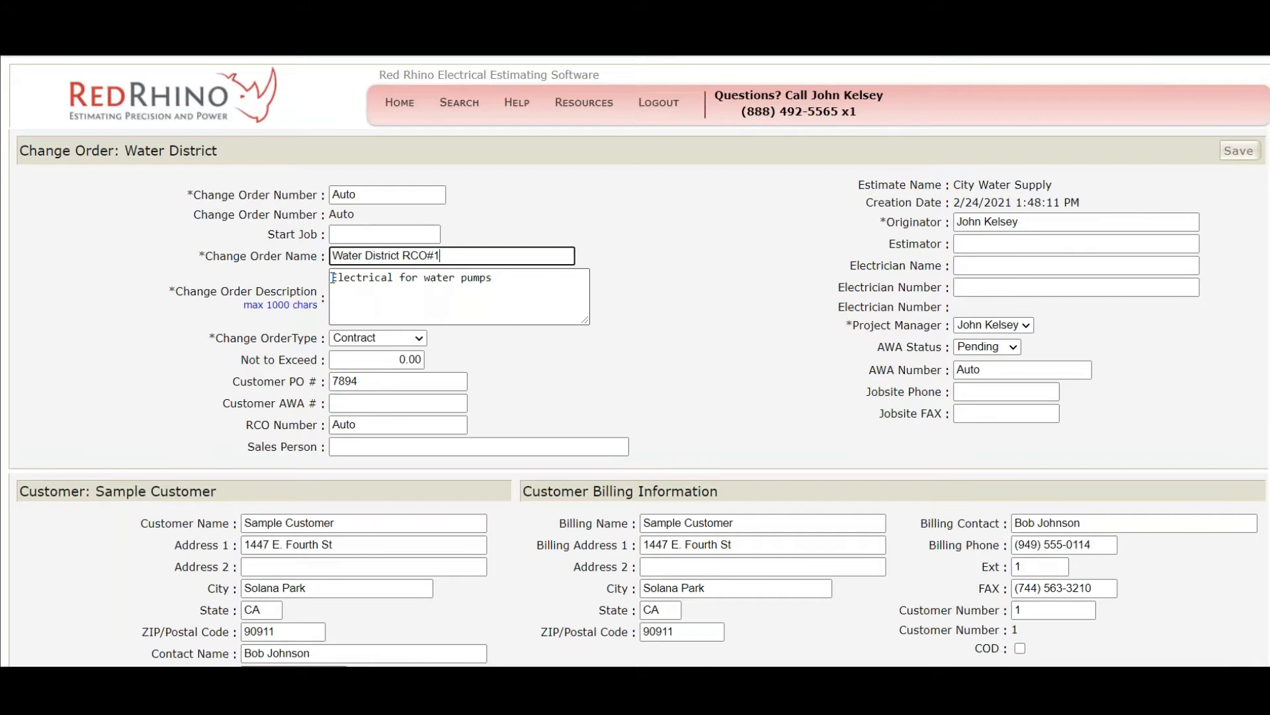
- Replace the change order description with "Add power for additional 50 HP water pump" and choose Contract as the change order type
{"action": "left_click_drag", "start_coordinate": [496, 279], "coordinate": [331, 278]}
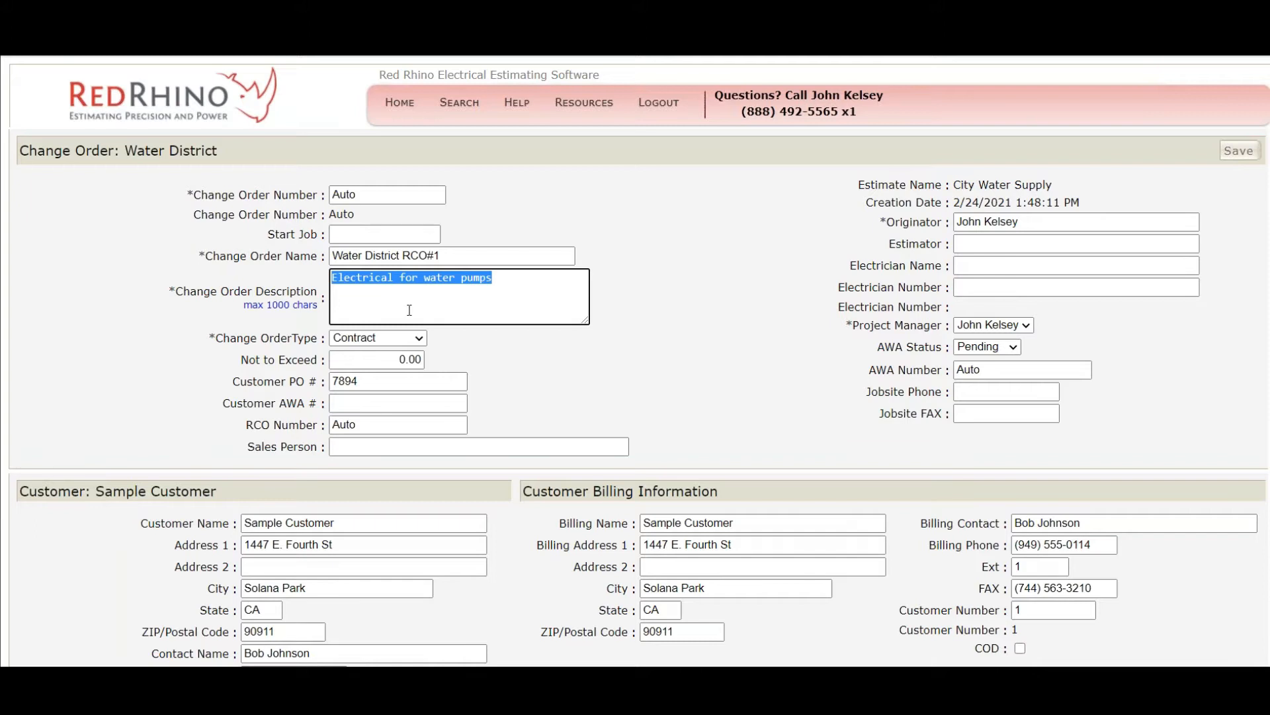
{"action": "type", "text": "Add power for additional "}
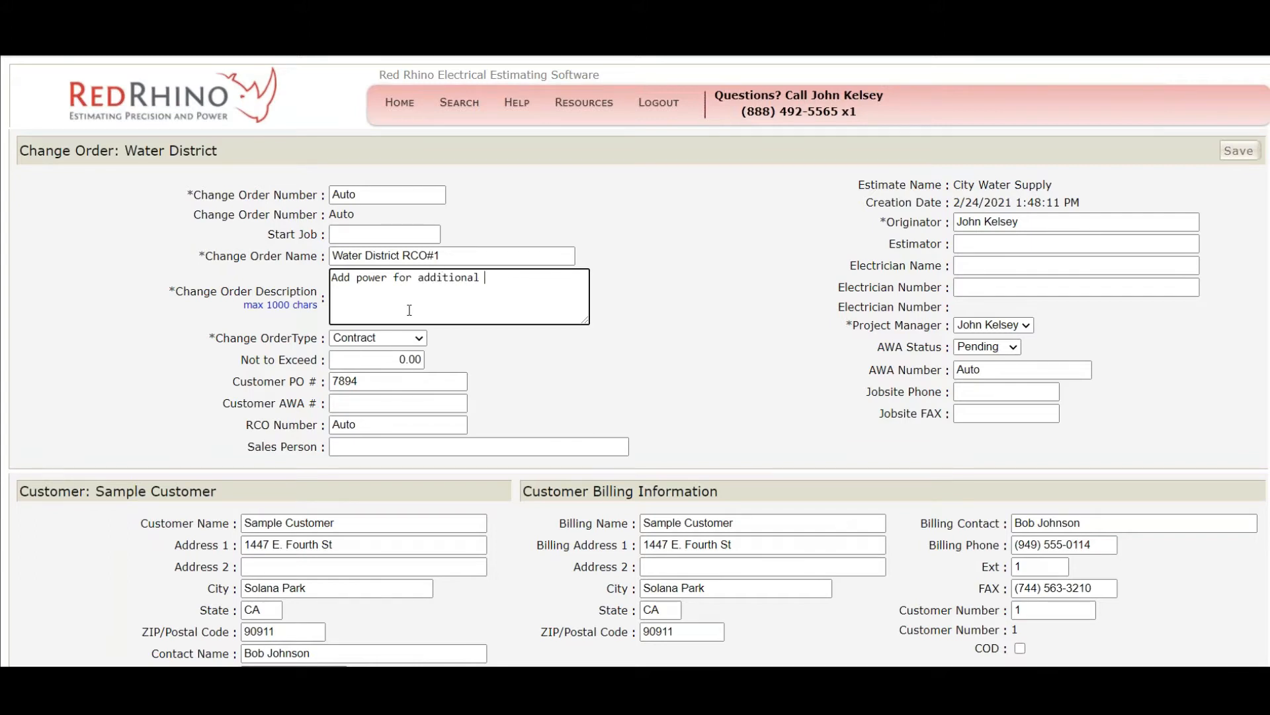
{"action": "type", "text": "50 HP water pump"}
{"action": "left_click", "coordinate": [420, 340]}
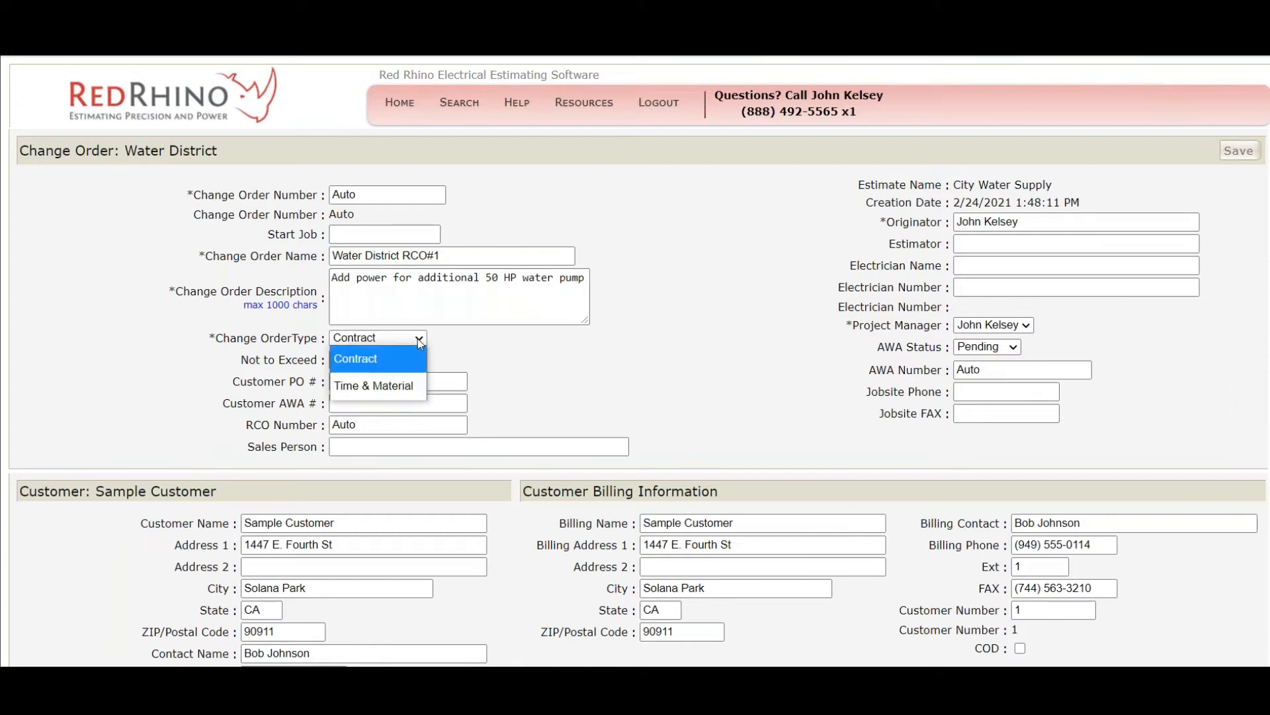
{"action": "left_click", "coordinate": [399, 369]}
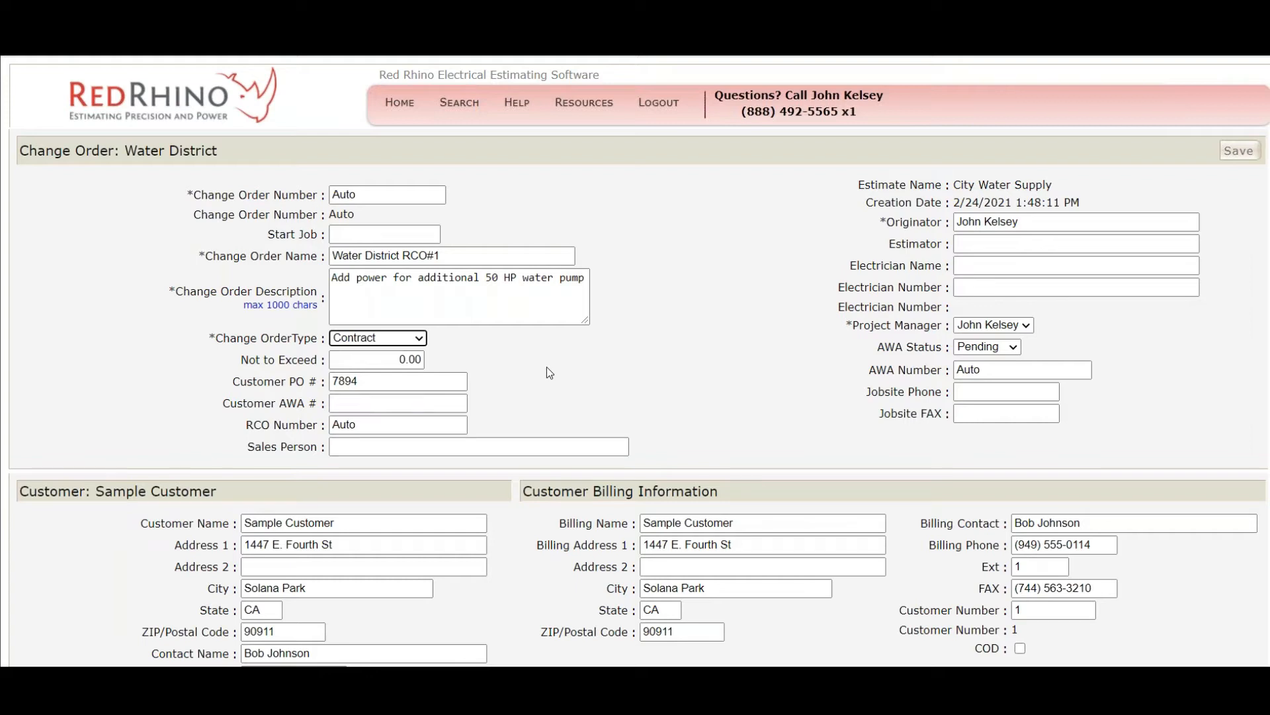
- Review the remaining change order header fields, including Not to Exceed, customer PO and AWA numbers, staff names, AWA status options and jobsite phone
{"action": "left_click", "coordinate": [391, 362]}
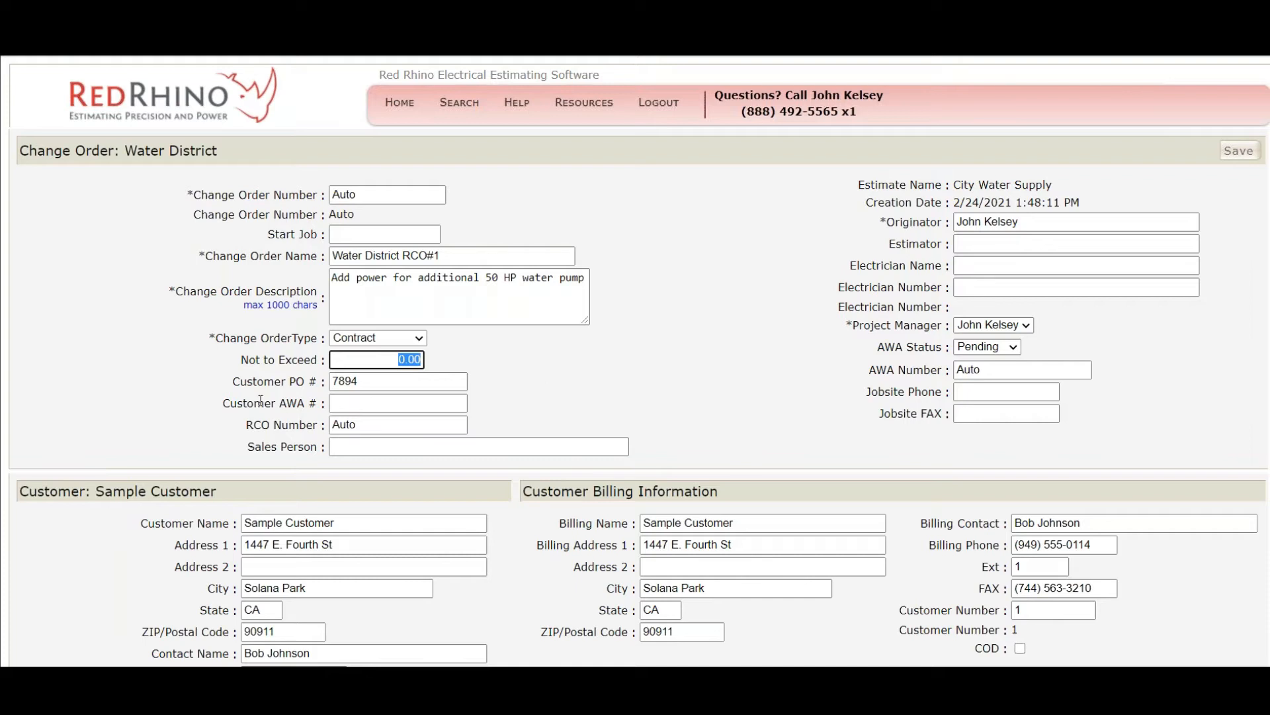
{"action": "left_click_drag", "start_coordinate": [237, 384], "coordinate": [319, 381]}
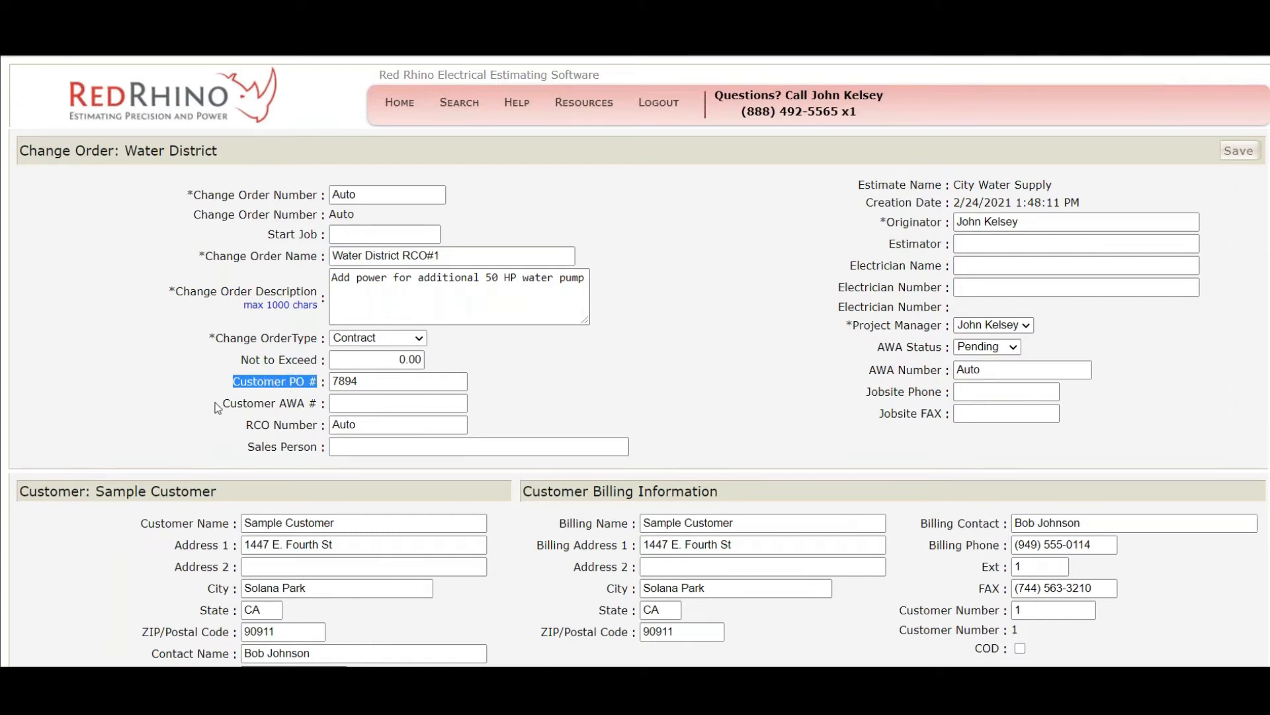
{"action": "left_click", "coordinate": [217, 408]}
{"action": "left_click_drag", "start_coordinate": [279, 403], "coordinate": [289, 404]}
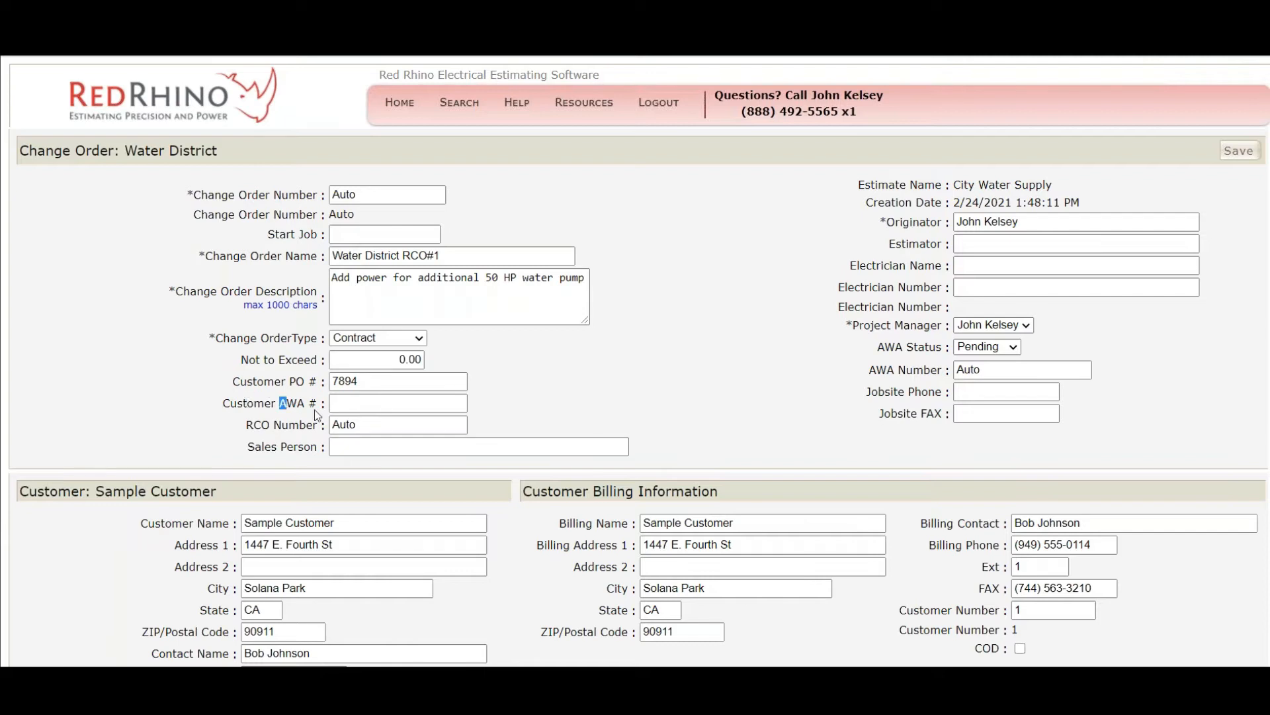
{"action": "left_click", "coordinate": [348, 405]}
{"action": "left_click", "coordinate": [361, 443]}
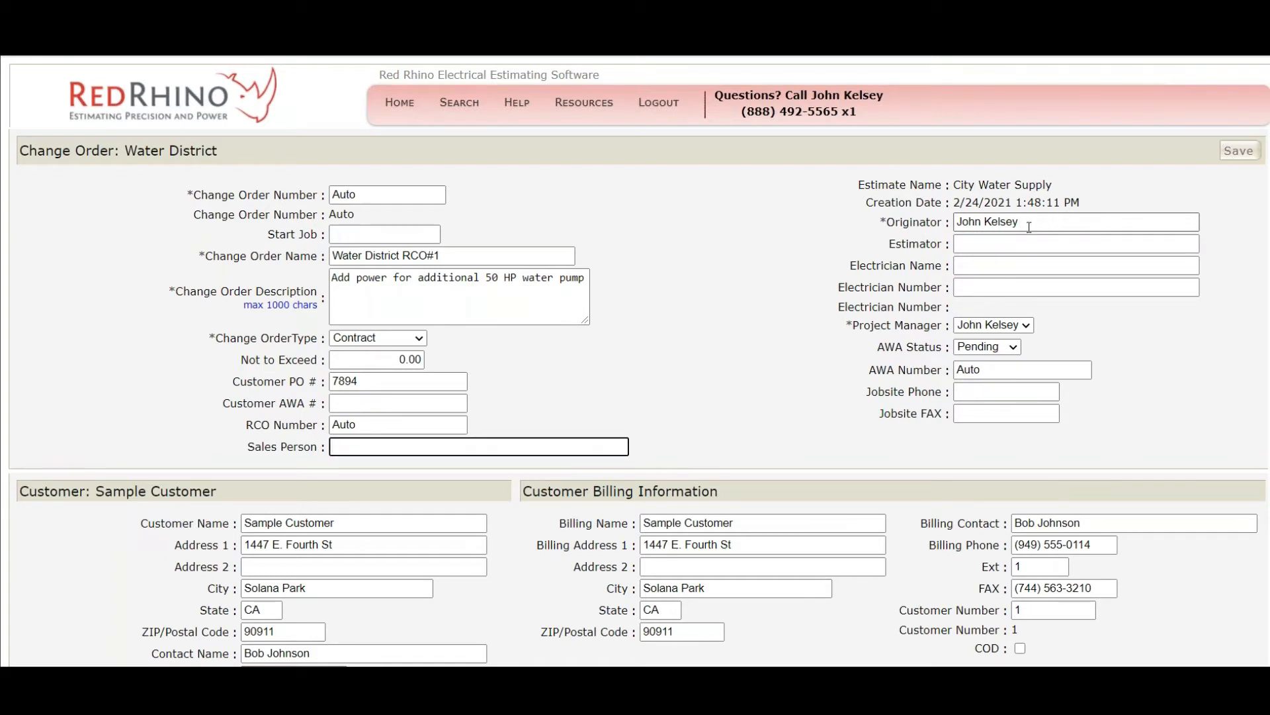
{"action": "left_click", "coordinate": [965, 247]}
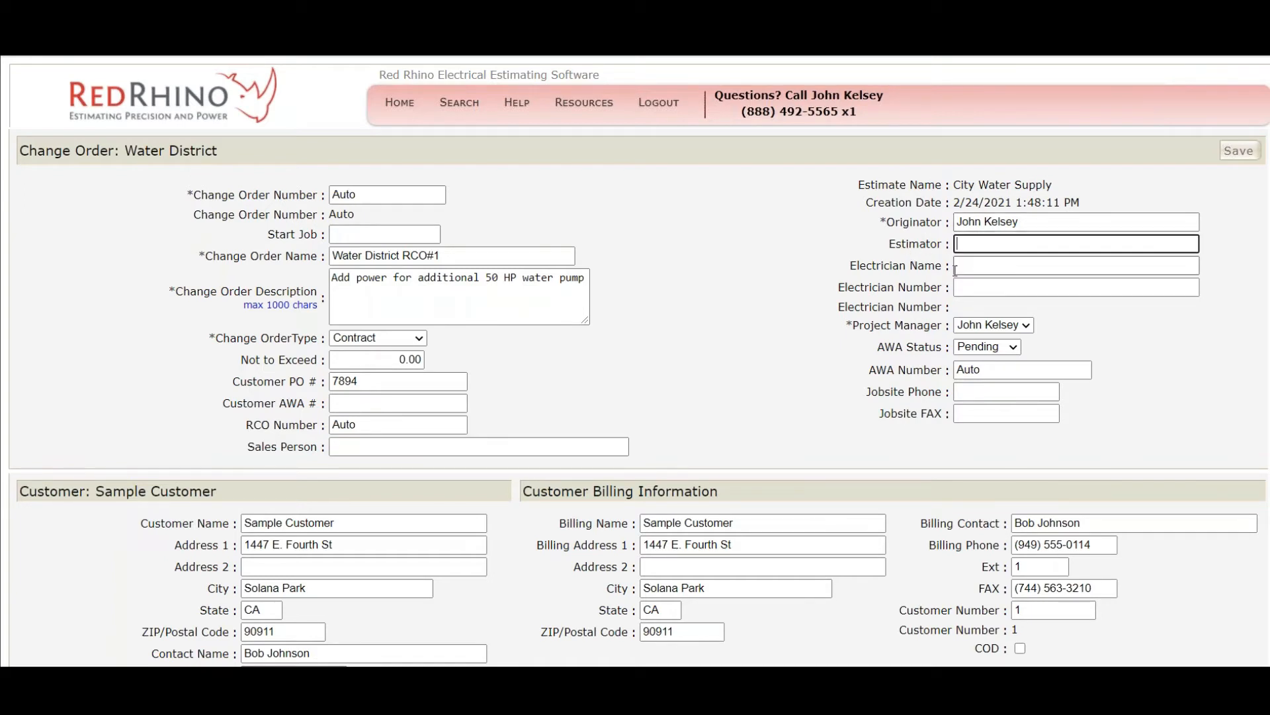
{"action": "left_click", "coordinate": [981, 267]}
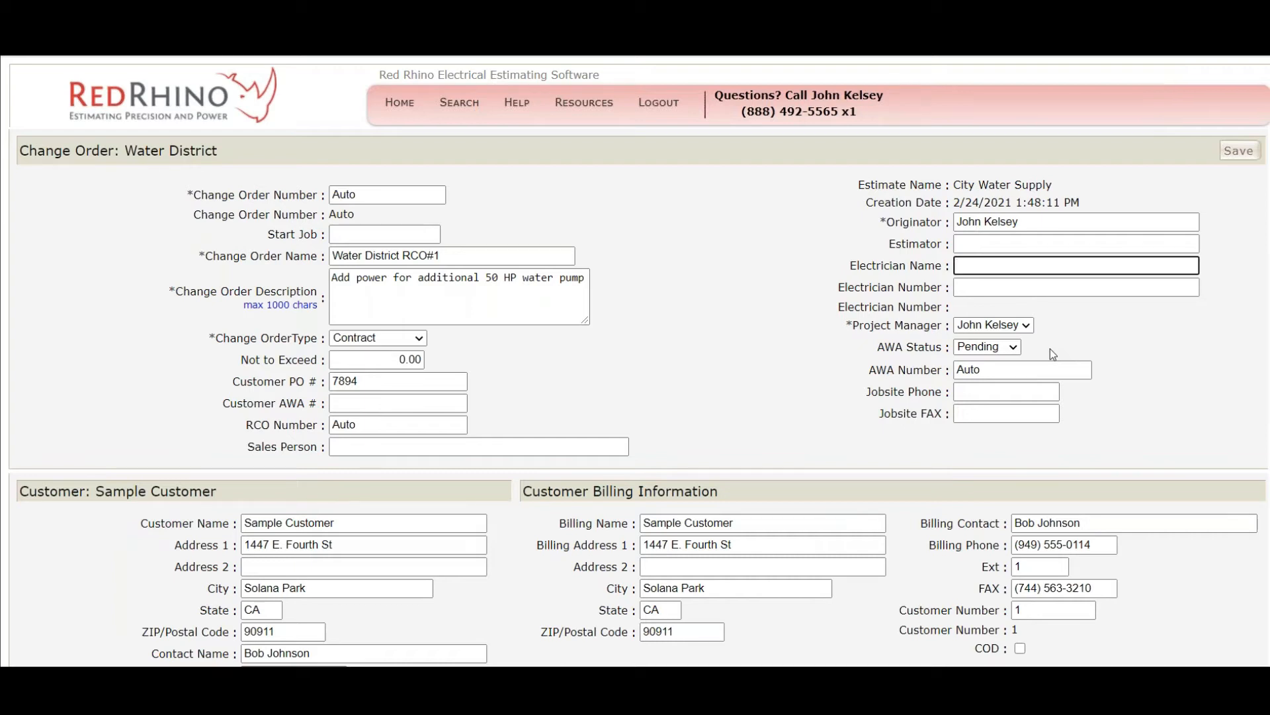
{"action": "left_click", "coordinate": [1014, 349]}
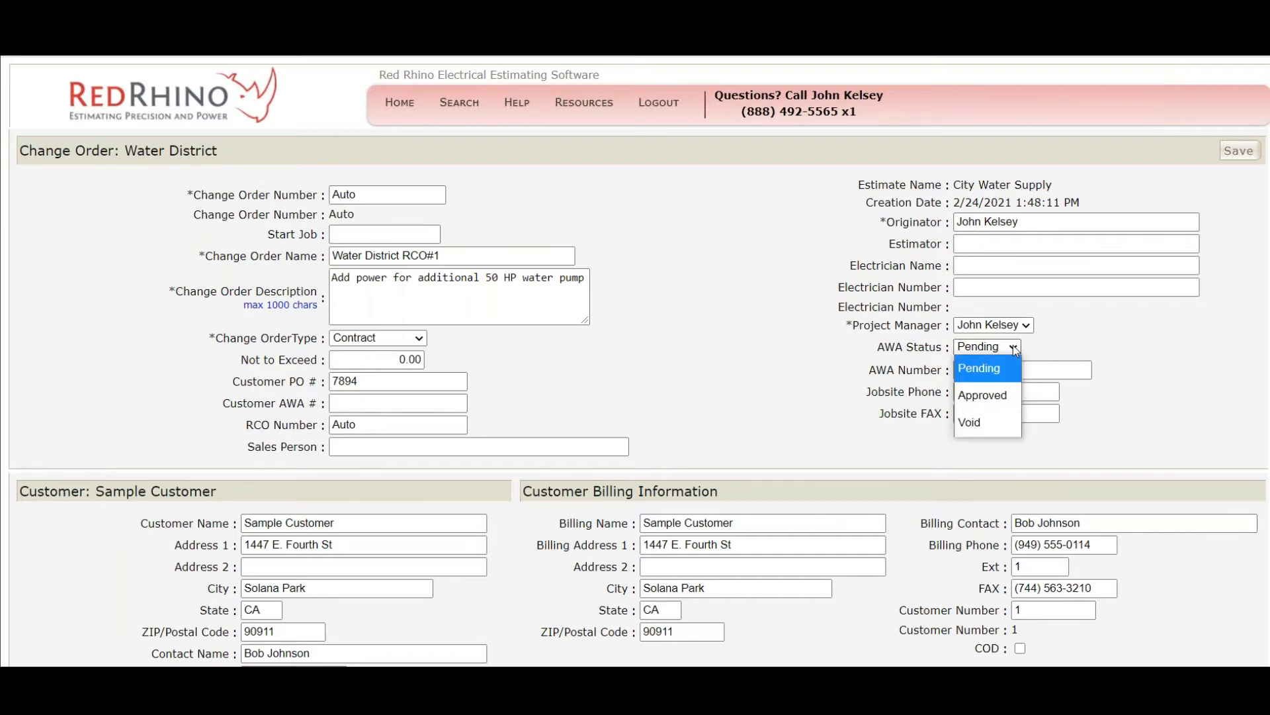
{"action": "left_click", "coordinate": [1082, 353]}
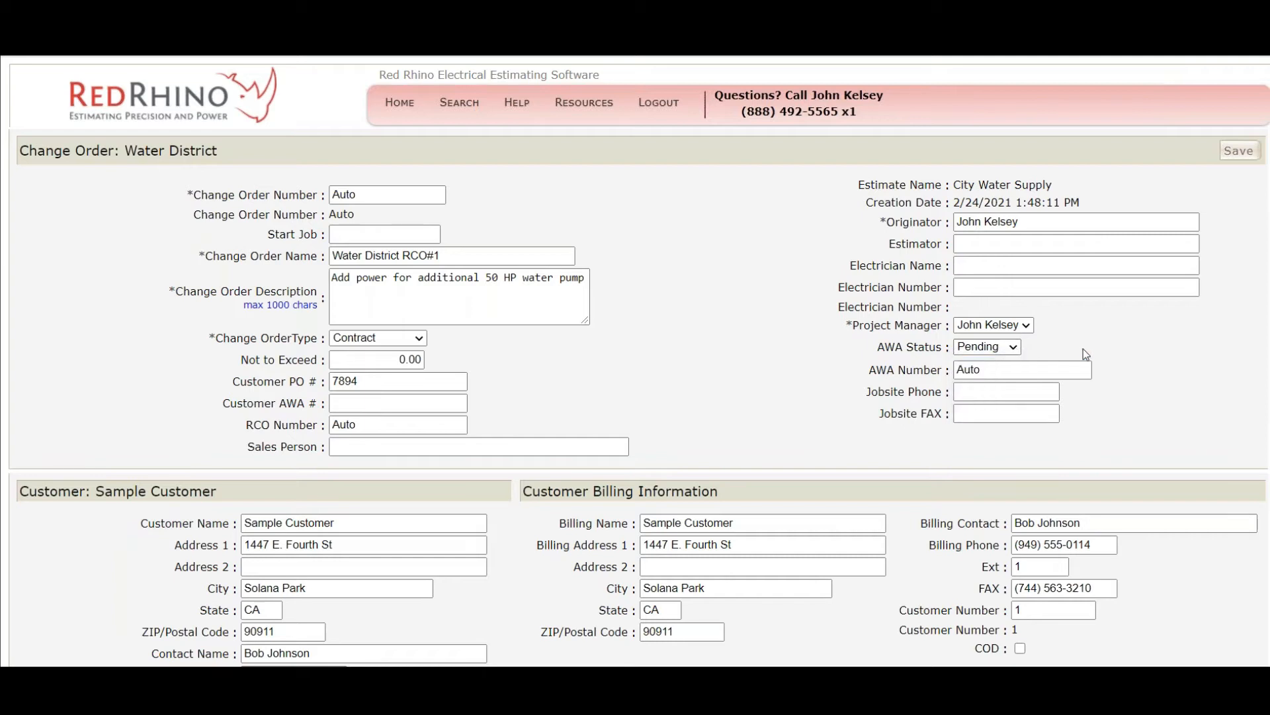
{"action": "left_click", "coordinate": [971, 395]}
{"action": "left_click", "coordinate": [967, 415]}
- Examine the customer, jobsite, vendor and financial sections and the billing rate, overhead and profit percentages in the Change Order Defaults
{"action": "scroll", "coordinate": [716, 377], "scroll_direction": "down", "scroll_amount": 4}
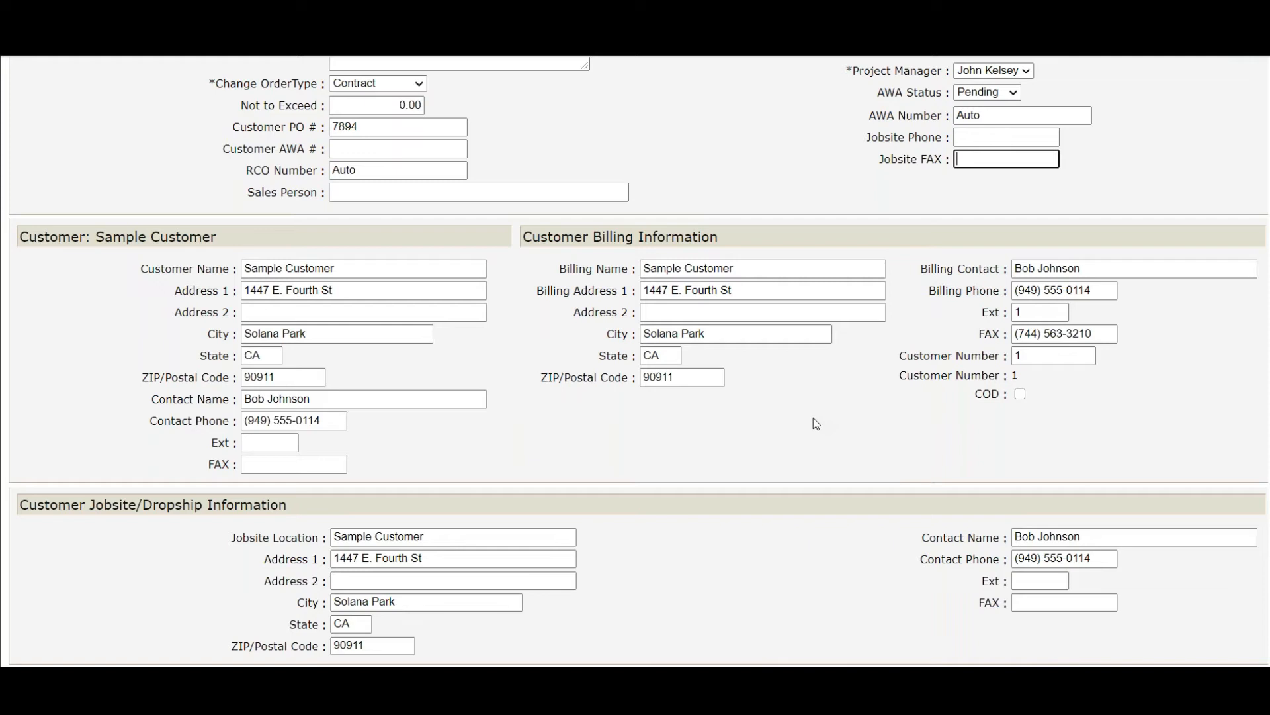
{"action": "scroll", "coordinate": [745, 423], "scroll_direction": "down", "scroll_amount": 1}
{"action": "scroll", "coordinate": [745, 422], "scroll_direction": "down", "scroll_amount": 2}
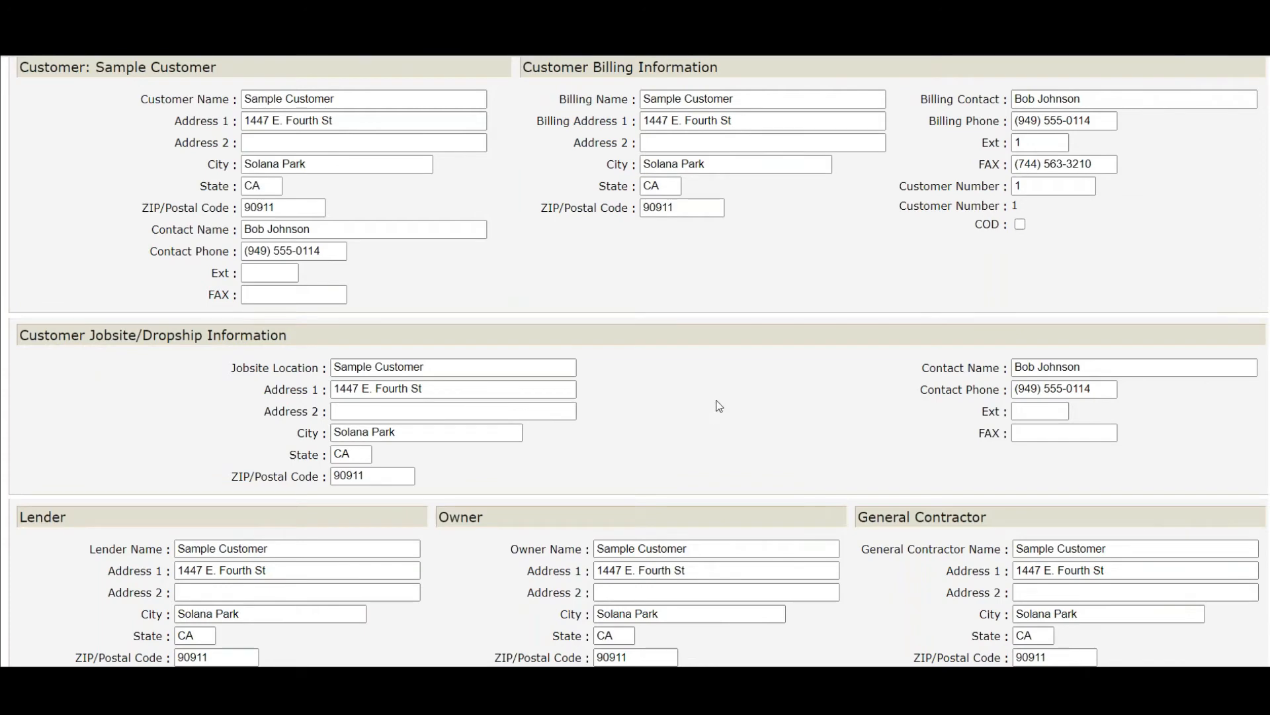
{"action": "scroll", "coordinate": [726, 396], "scroll_direction": "down", "scroll_amount": 2}
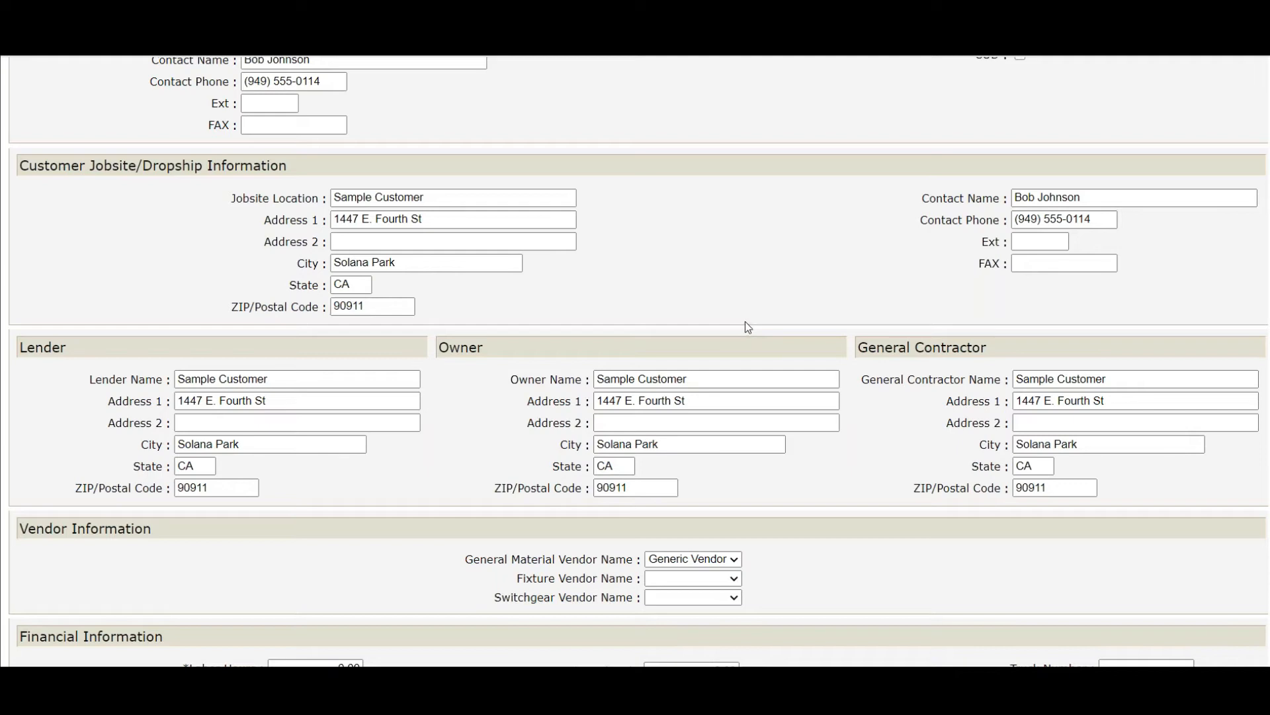
{"action": "scroll", "coordinate": [761, 320], "scroll_direction": "down", "scroll_amount": 4}
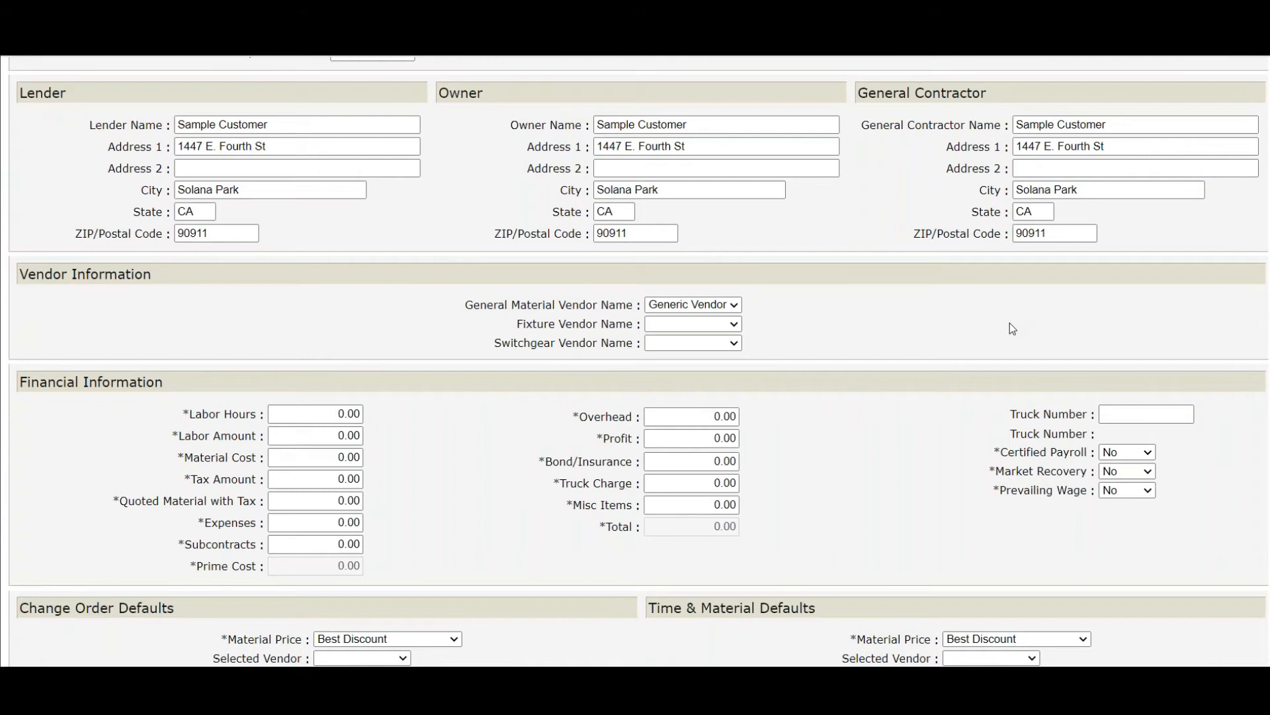
{"action": "scroll", "coordinate": [1007, 324], "scroll_direction": "down", "scroll_amount": 3}
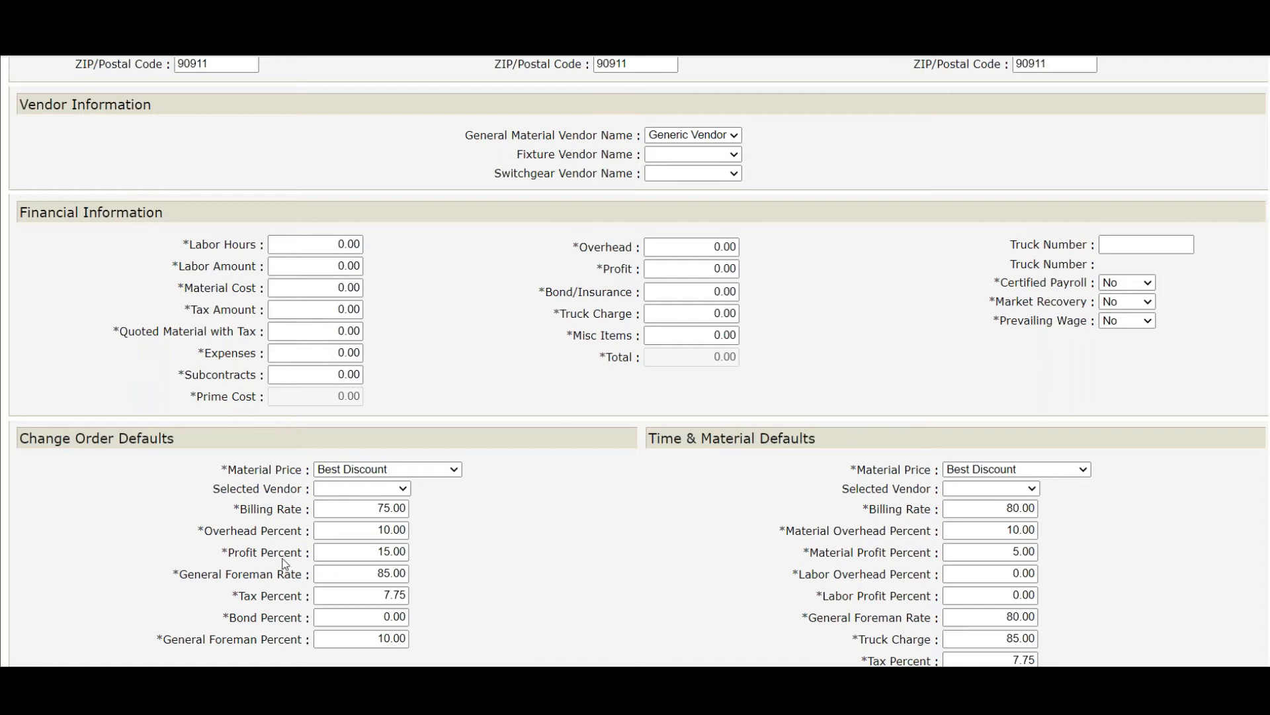
{"action": "scroll", "coordinate": [552, 508], "scroll_direction": "down", "scroll_amount": 1}
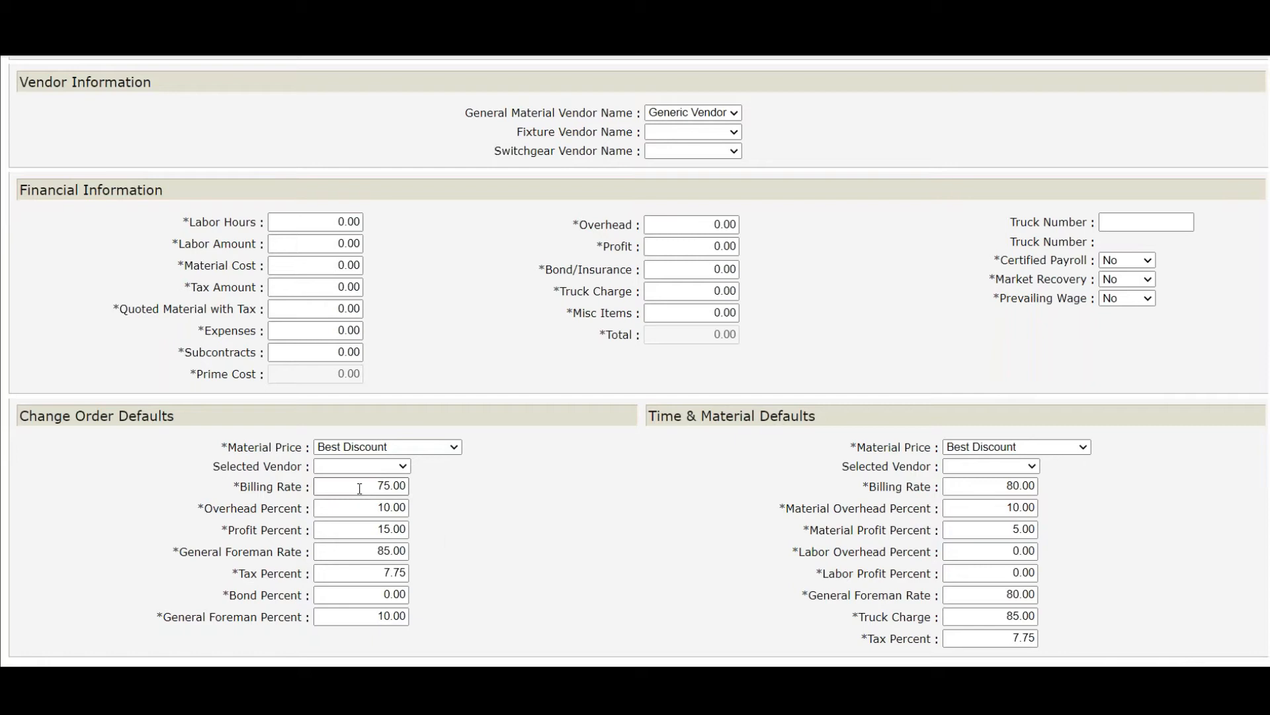
{"action": "left_click_drag", "start_coordinate": [361, 487], "coordinate": [456, 507]}
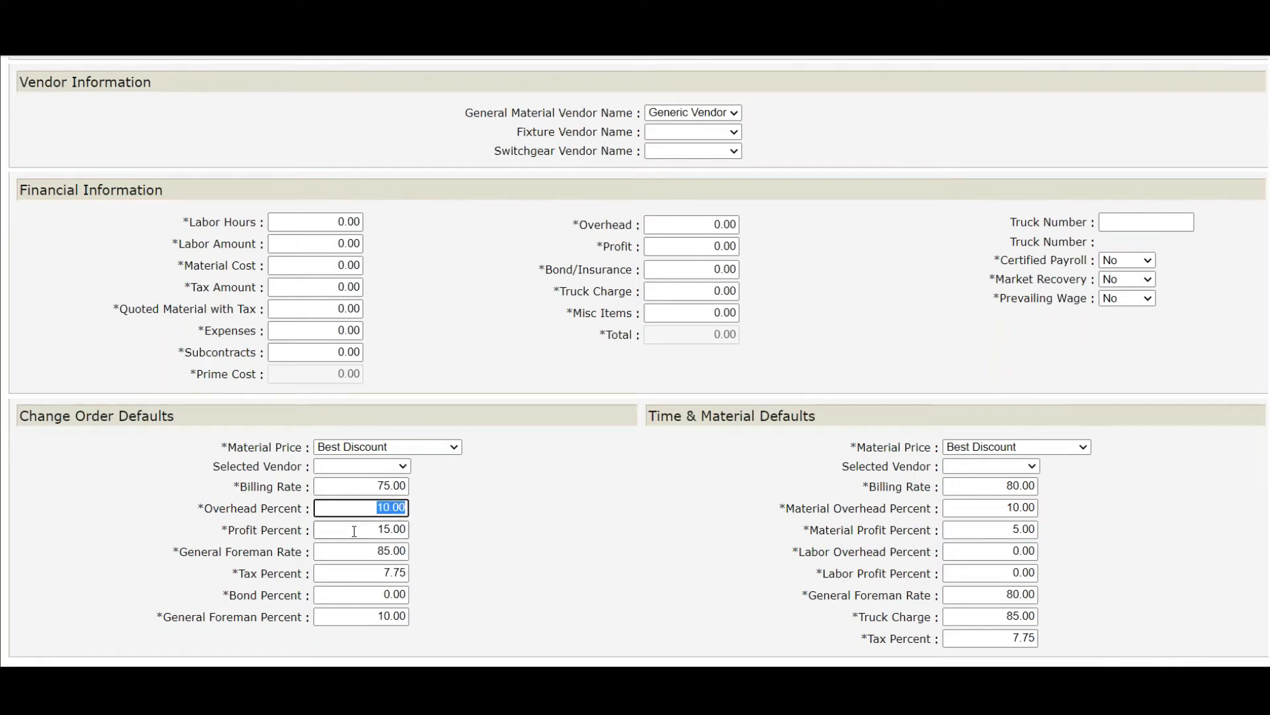
{"action": "left_click_drag", "start_coordinate": [356, 529], "coordinate": [447, 530]}
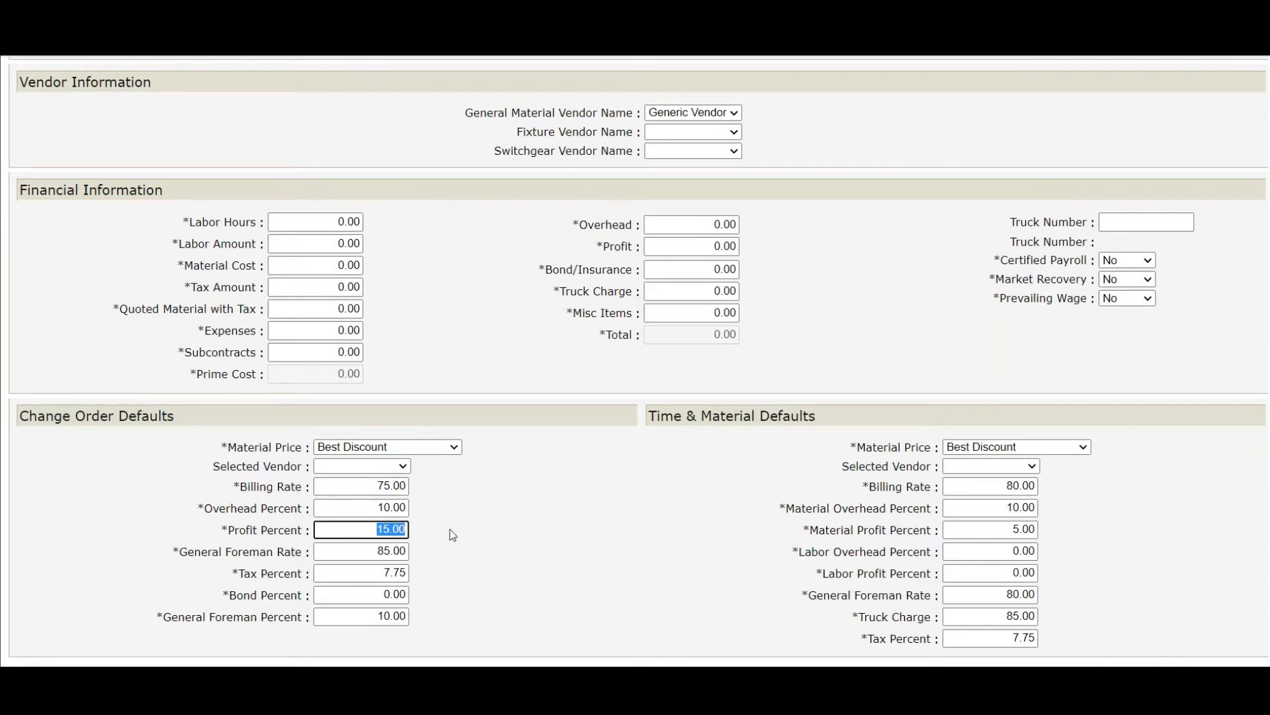
- Save the Water District RCO#1 change order and check its name and description
{"action": "left_click", "coordinate": [497, 526]}
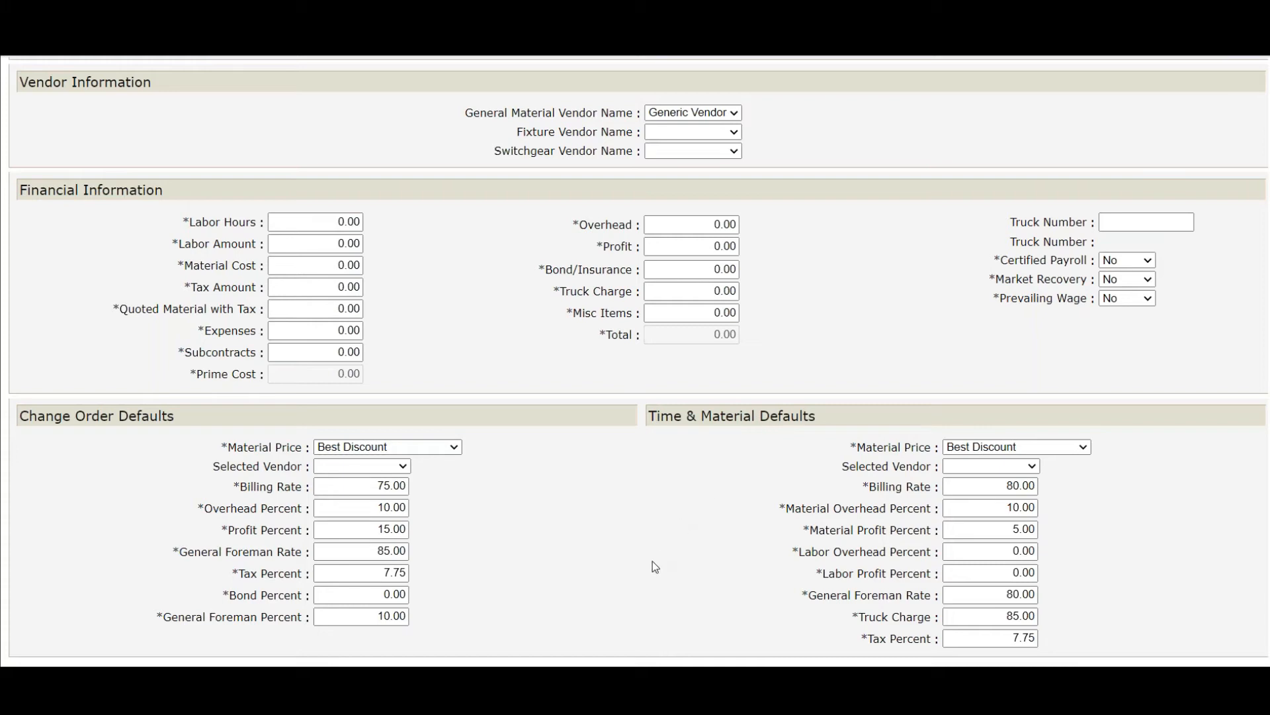
{"action": "scroll", "coordinate": [653, 554], "scroll_direction": "up", "scroll_amount": 15}
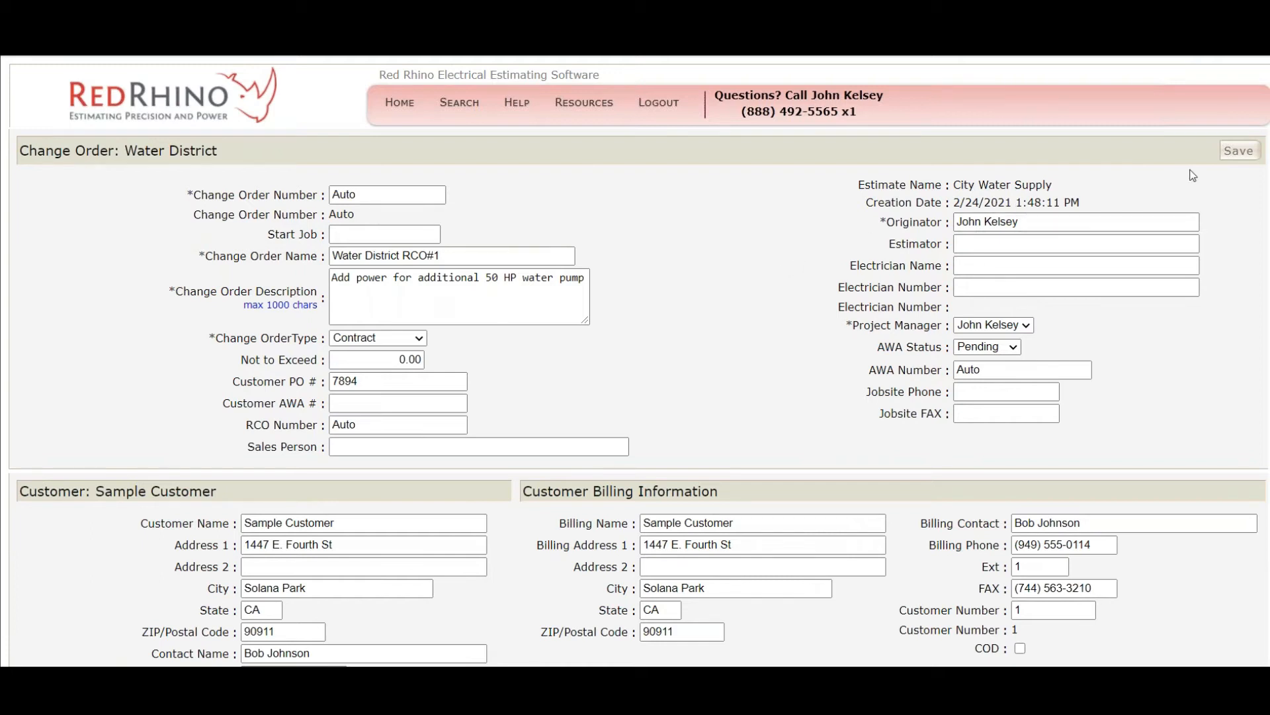
{"action": "left_click", "coordinate": [1228, 160]}
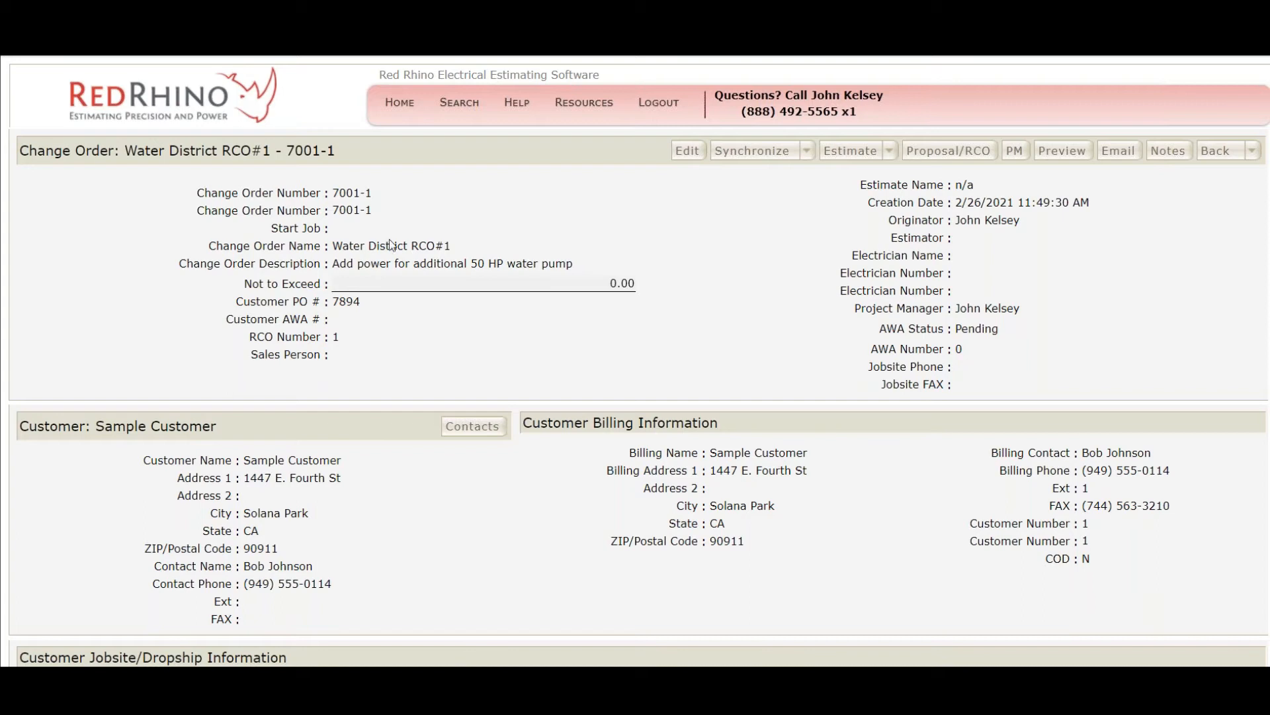
{"action": "left_click_drag", "start_coordinate": [451, 245], "coordinate": [413, 246]}
{"action": "left_click_drag", "start_coordinate": [338, 263], "coordinate": [465, 263]}
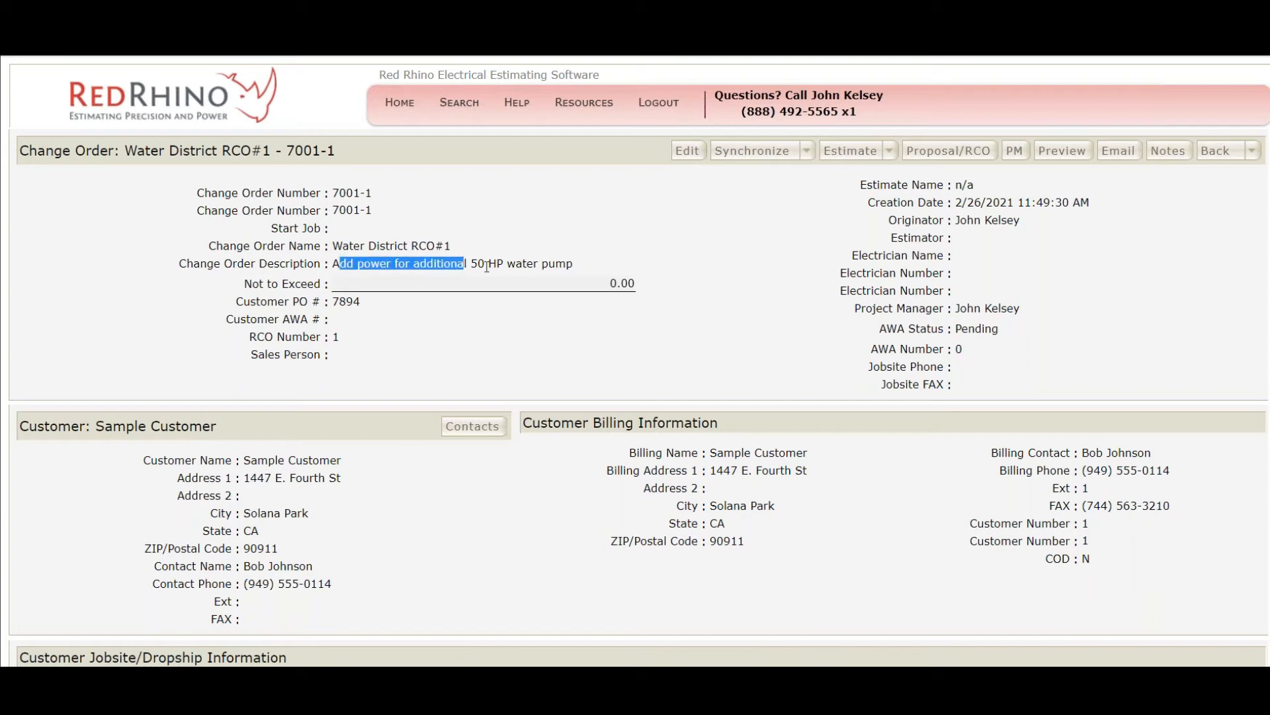
{"action": "left_click", "coordinate": [798, 195]}
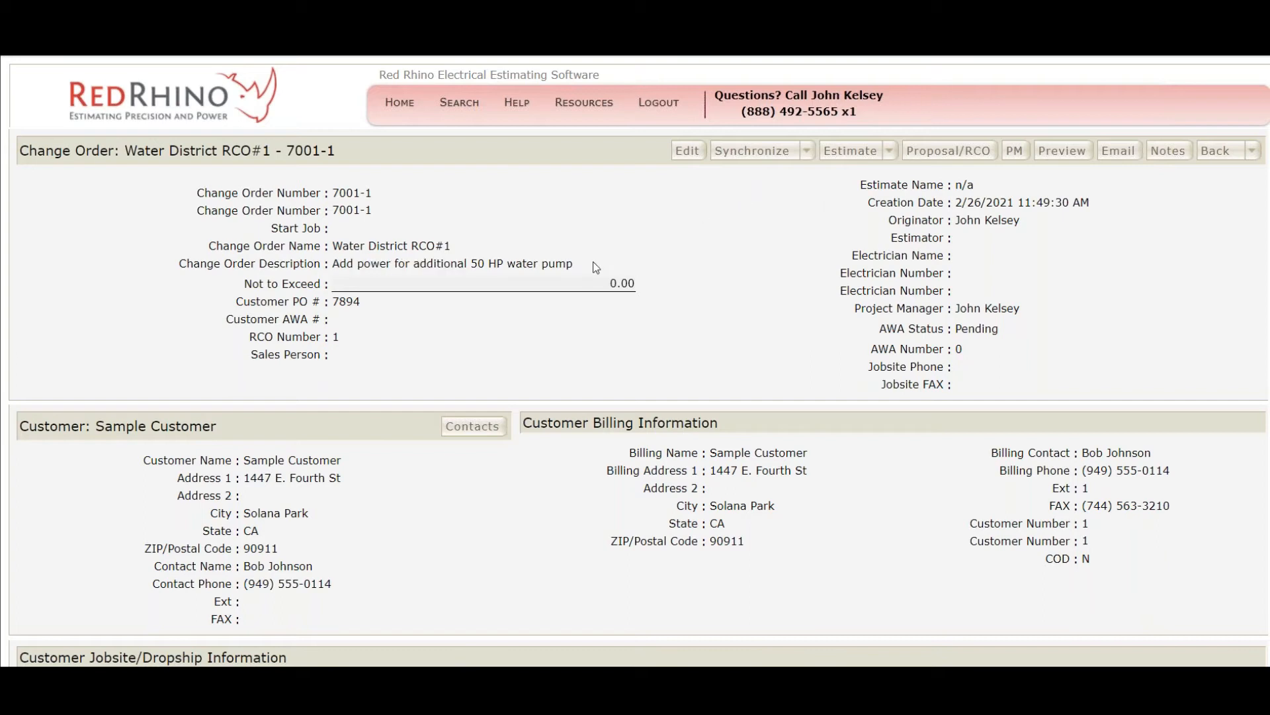
- Start an estimate from the change order and name it with the copied description, "Add power for additional 50 HP water pump"
{"action": "left_click_drag", "start_coordinate": [573, 264], "coordinate": [333, 266]}
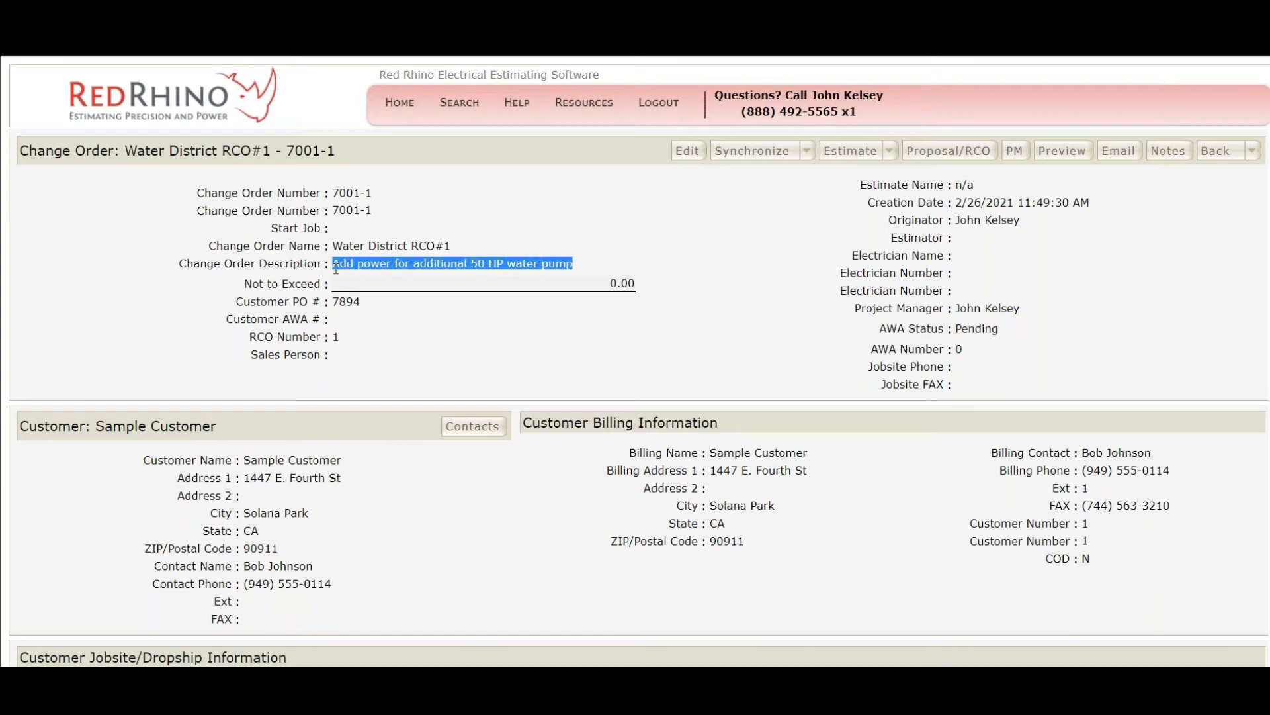
{"action": "right_click", "coordinate": [346, 268]}
{"action": "left_click", "coordinate": [361, 280]}
{"action": "left_click", "coordinate": [891, 156]}
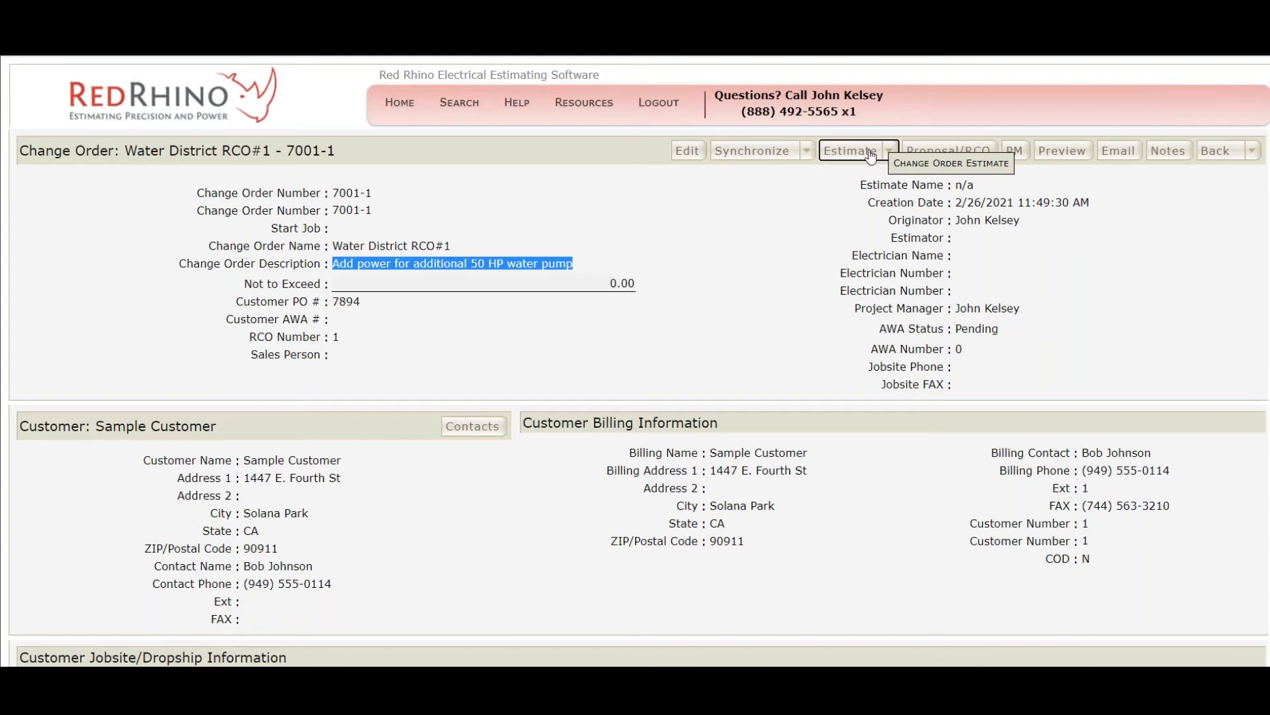
{"action": "mouse_move", "coordinate": [869, 159]}
{"action": "left_click", "coordinate": [884, 167]}
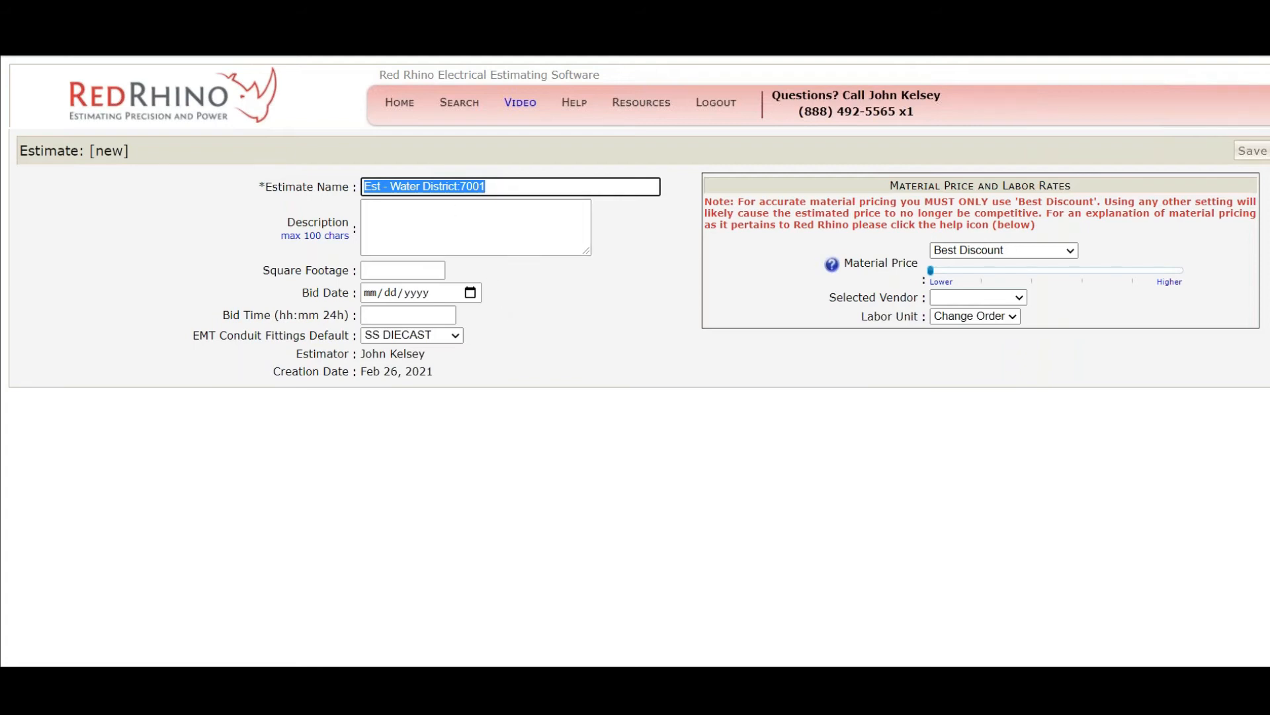
{"action": "key", "text": "ctrl+v"}
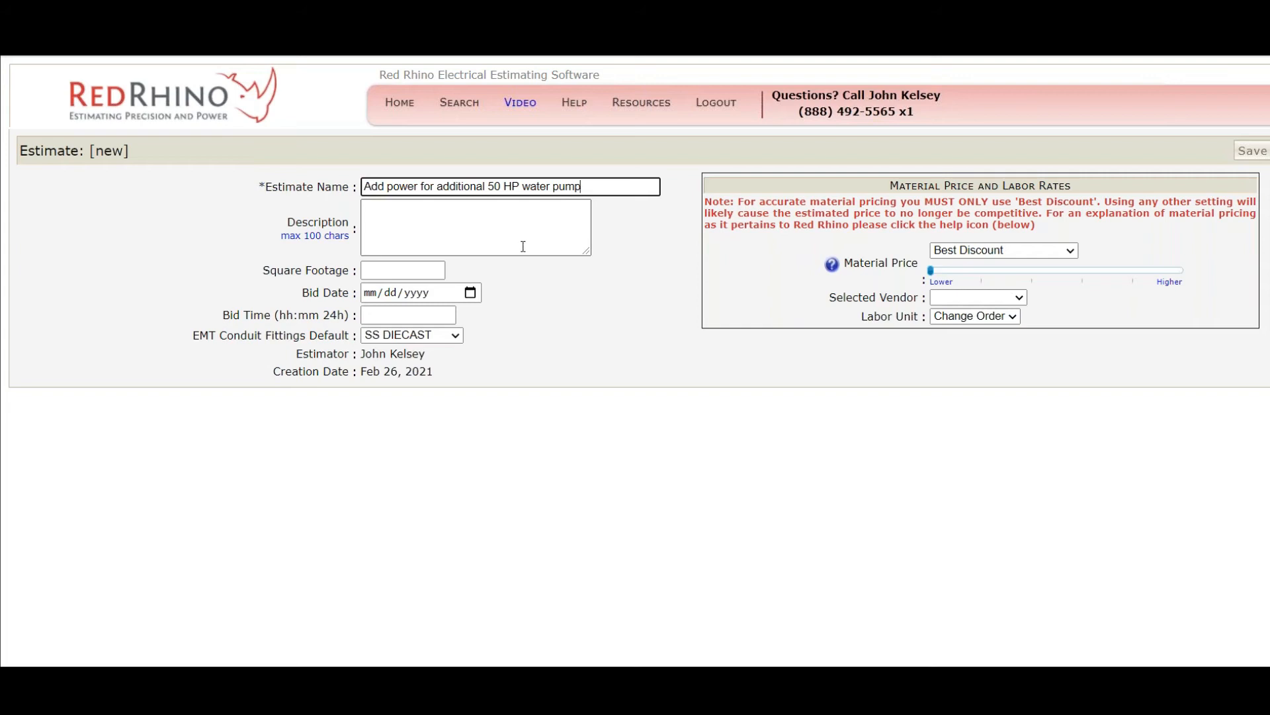
- Copy the estimate name into the estimate's description
{"action": "left_click_drag", "start_coordinate": [582, 186], "coordinate": [343, 178]}
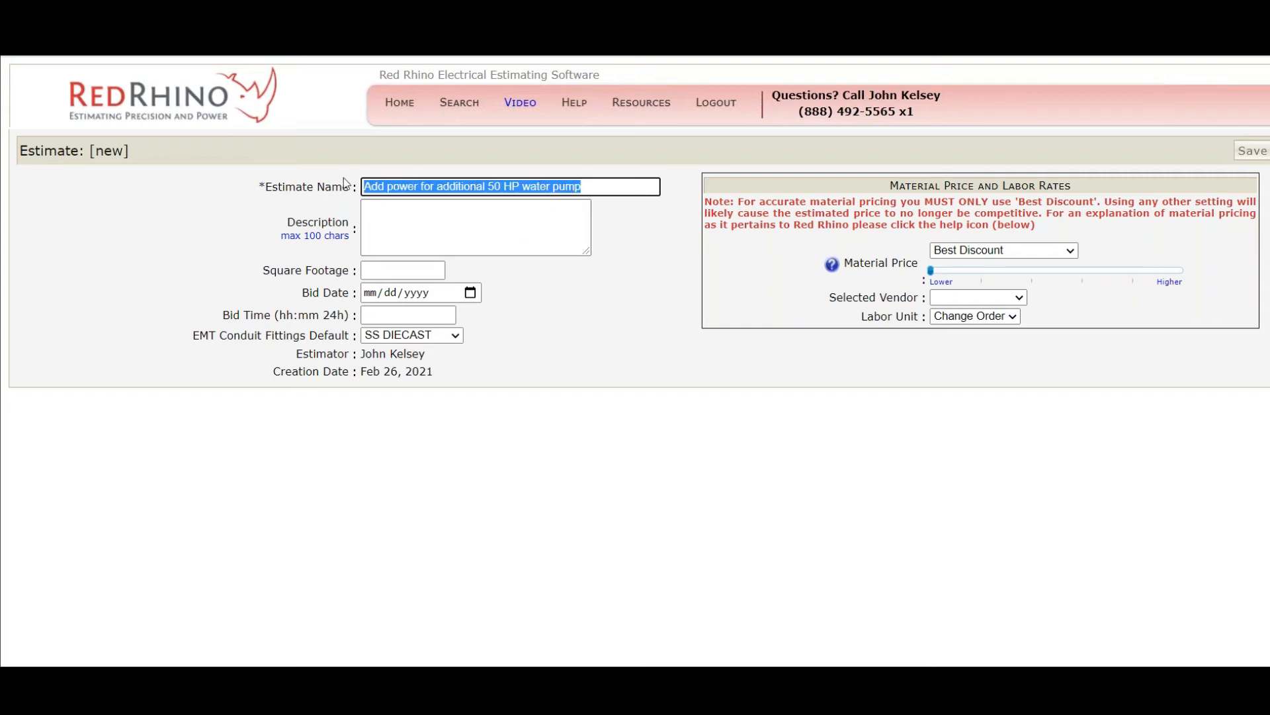
{"action": "right_click", "coordinate": [378, 185]}
{"action": "left_click", "coordinate": [439, 245]}
{"action": "left_click", "coordinate": [423, 219]}
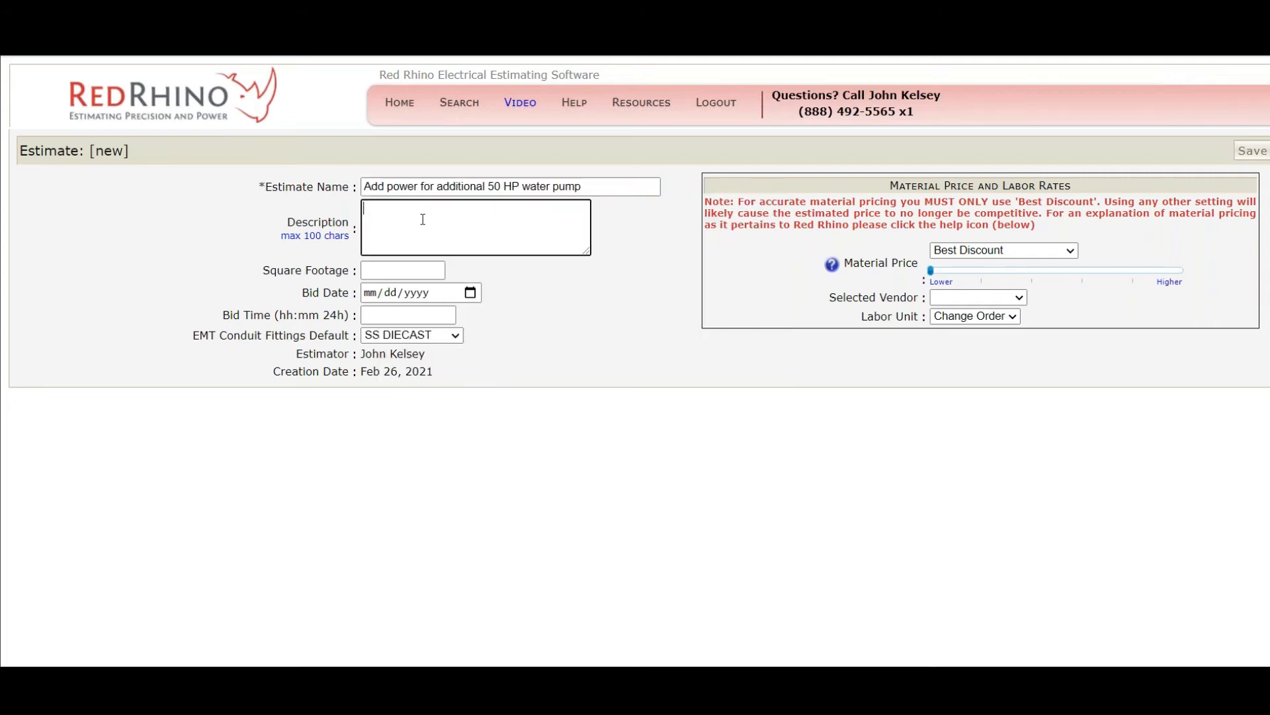
{"action": "key", "text": "ctrl+v"}
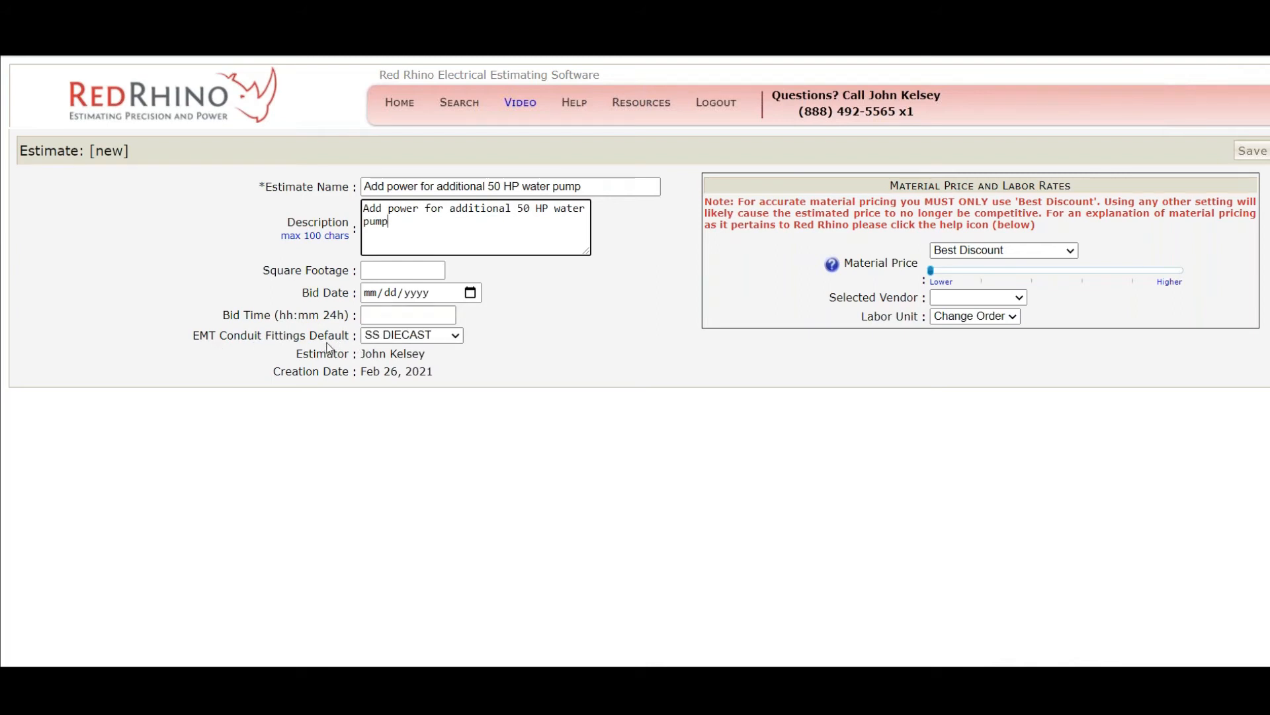
- Set the EMT conduit fittings default to SS STEEL and save the new estimate
{"action": "left_click", "coordinate": [388, 338]}
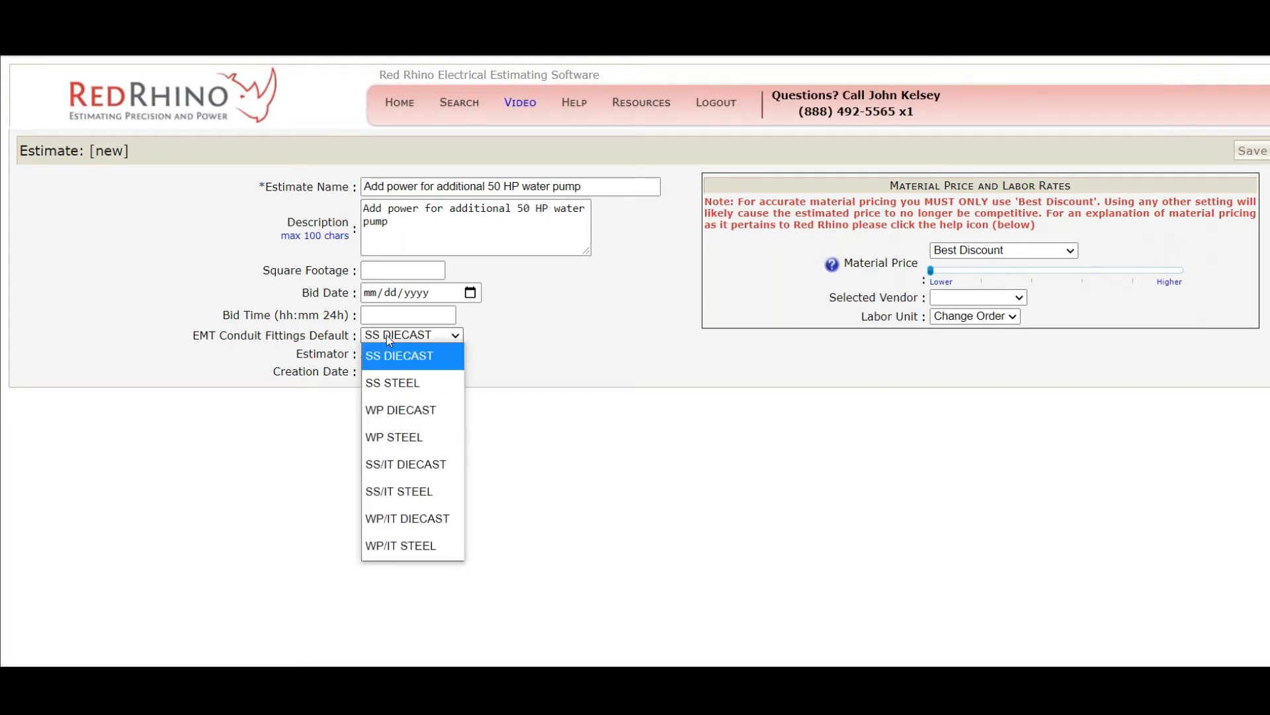
{"action": "left_click", "coordinate": [395, 383]}
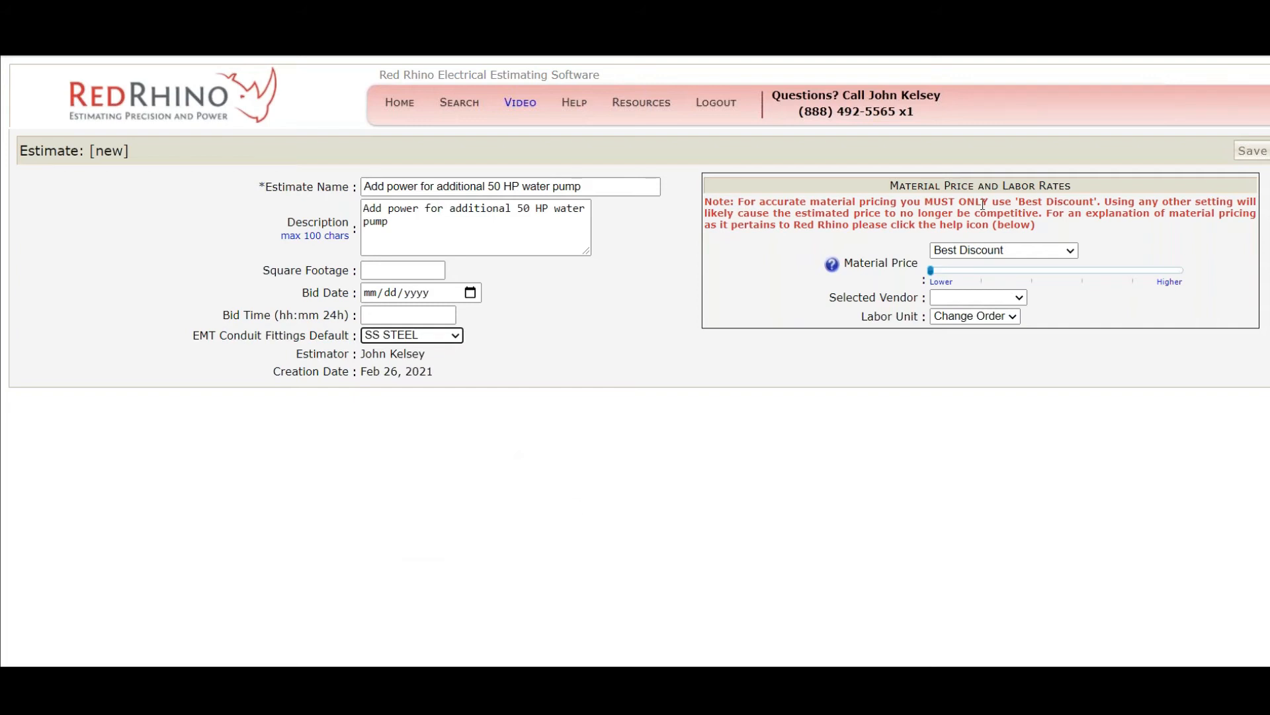
{"action": "left_click", "coordinate": [1253, 150]}
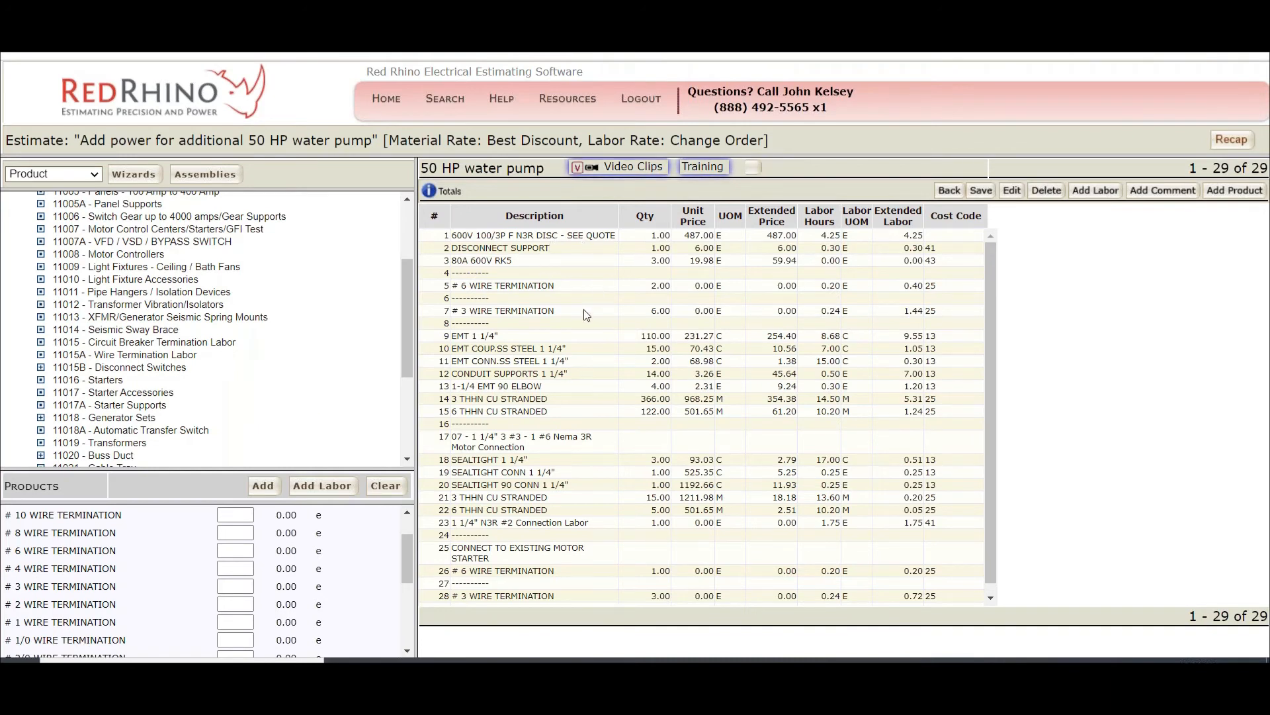
- Save the take-off items in the 50 HP water pump section and look over the list
{"action": "left_click", "coordinate": [562, 339]}
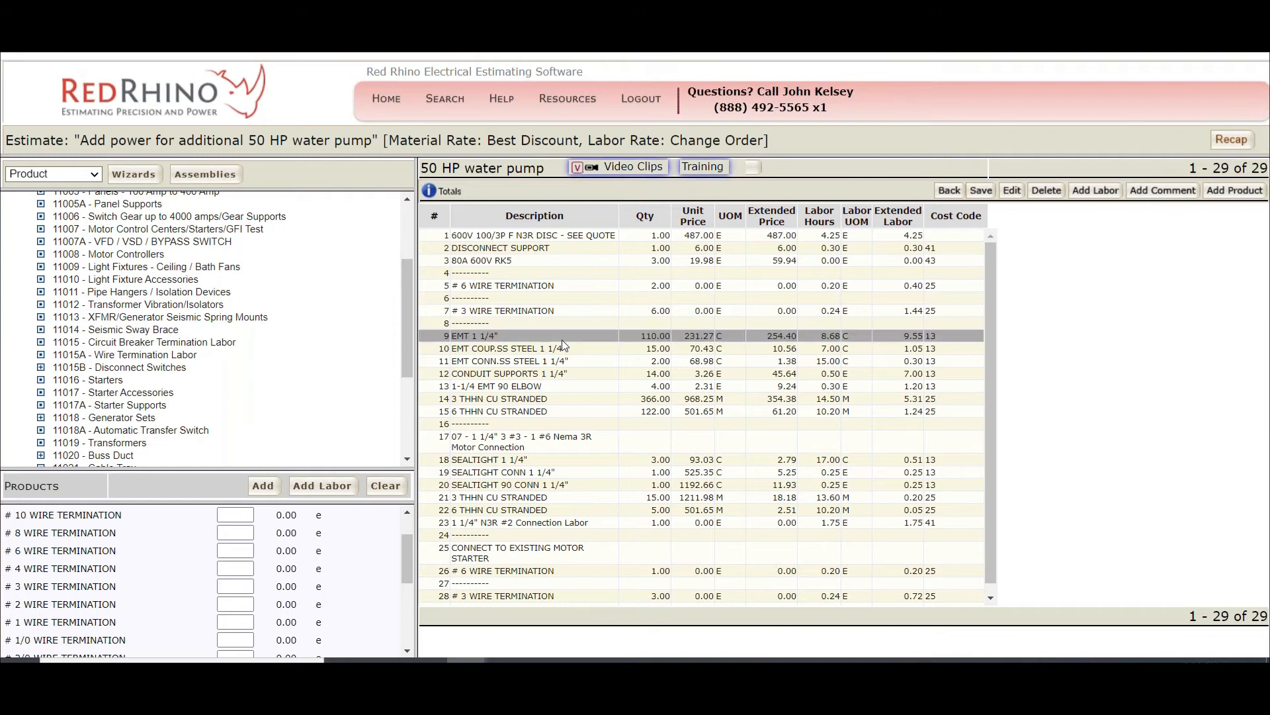
{"action": "left_click", "coordinate": [976, 196]}
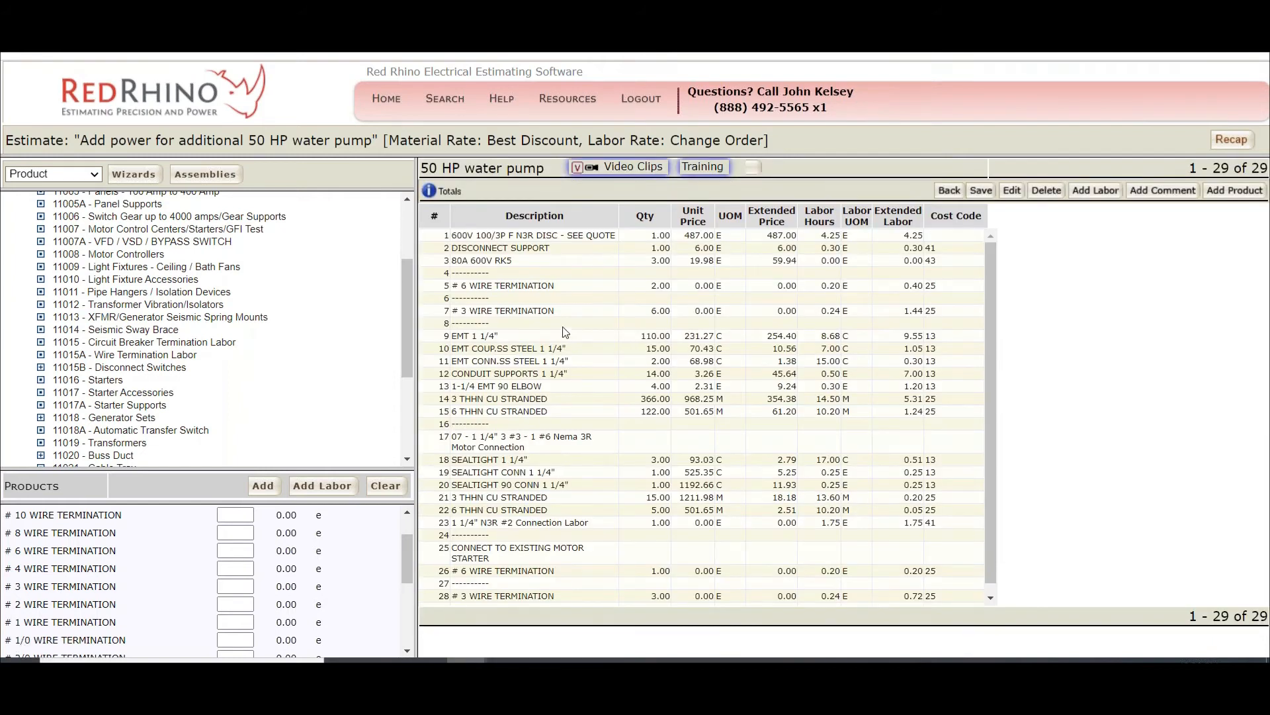
{"action": "scroll", "coordinate": [537, 395], "scroll_direction": "down", "scroll_amount": 1}
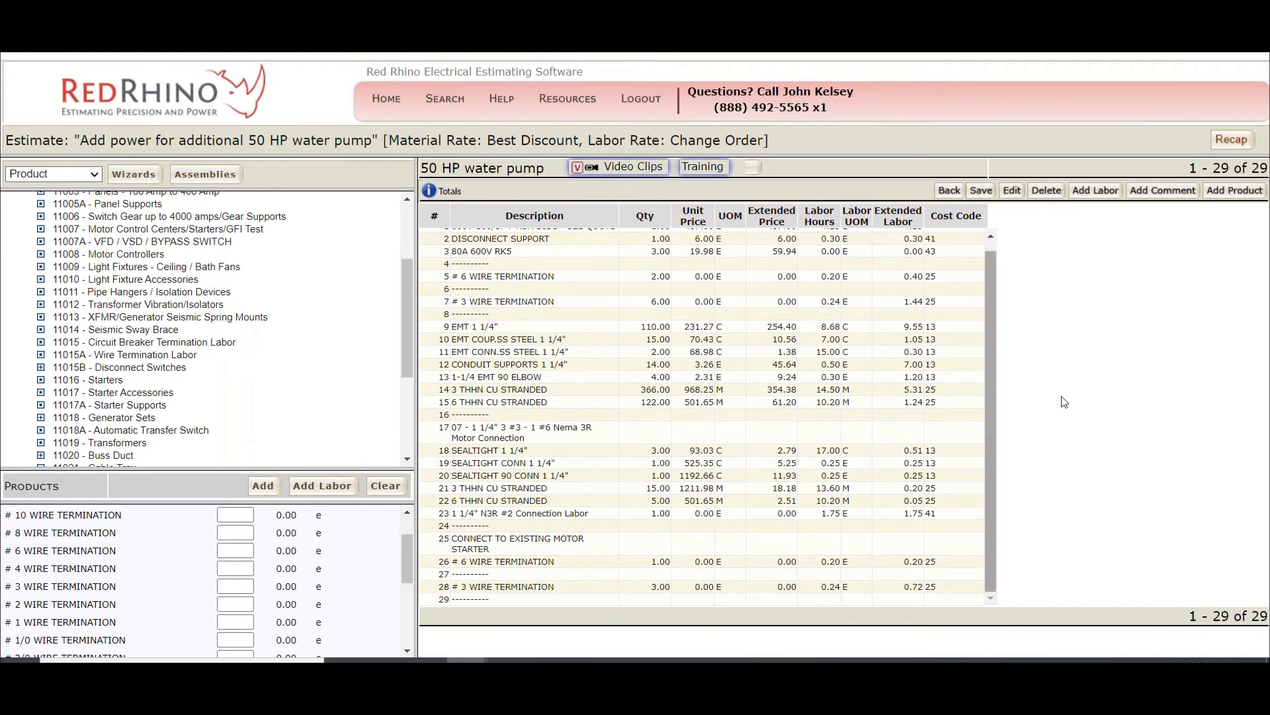
- Open the estimate recap and examine the overall total, material cost and crew labor hours
{"action": "left_click", "coordinate": [1228, 141]}
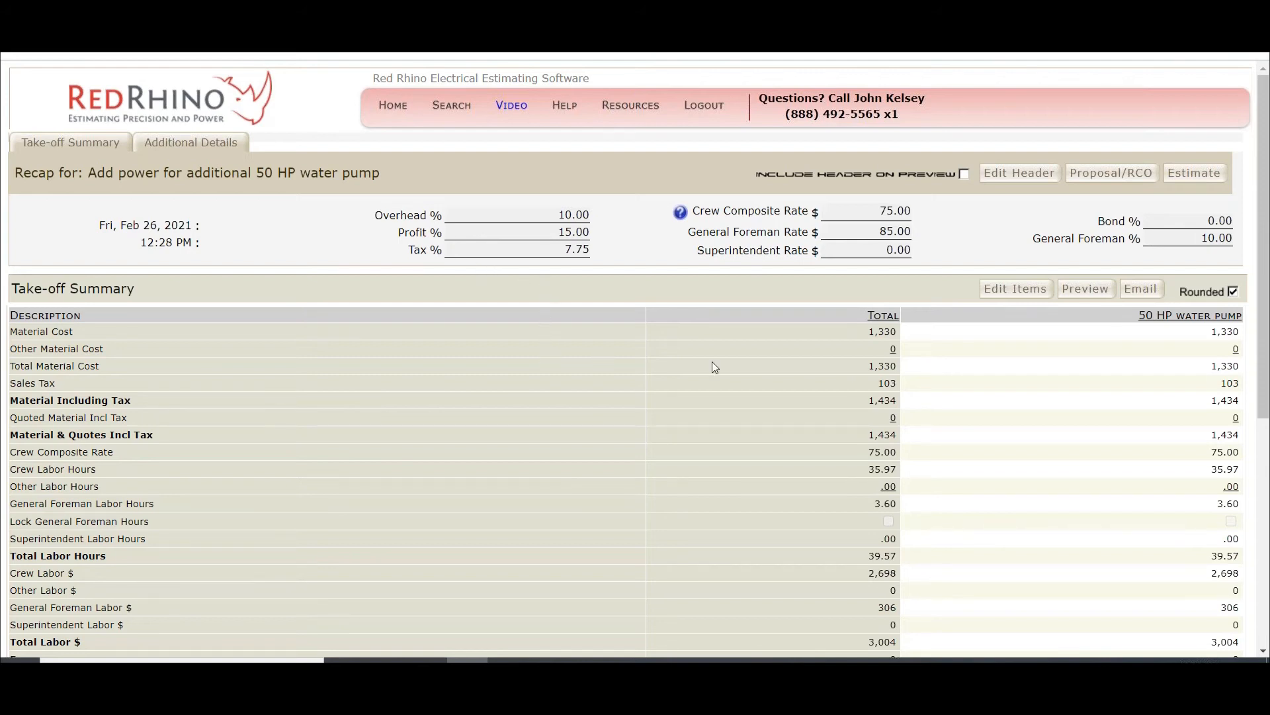
{"action": "scroll", "coordinate": [715, 368], "scroll_direction": "down", "scroll_amount": 5}
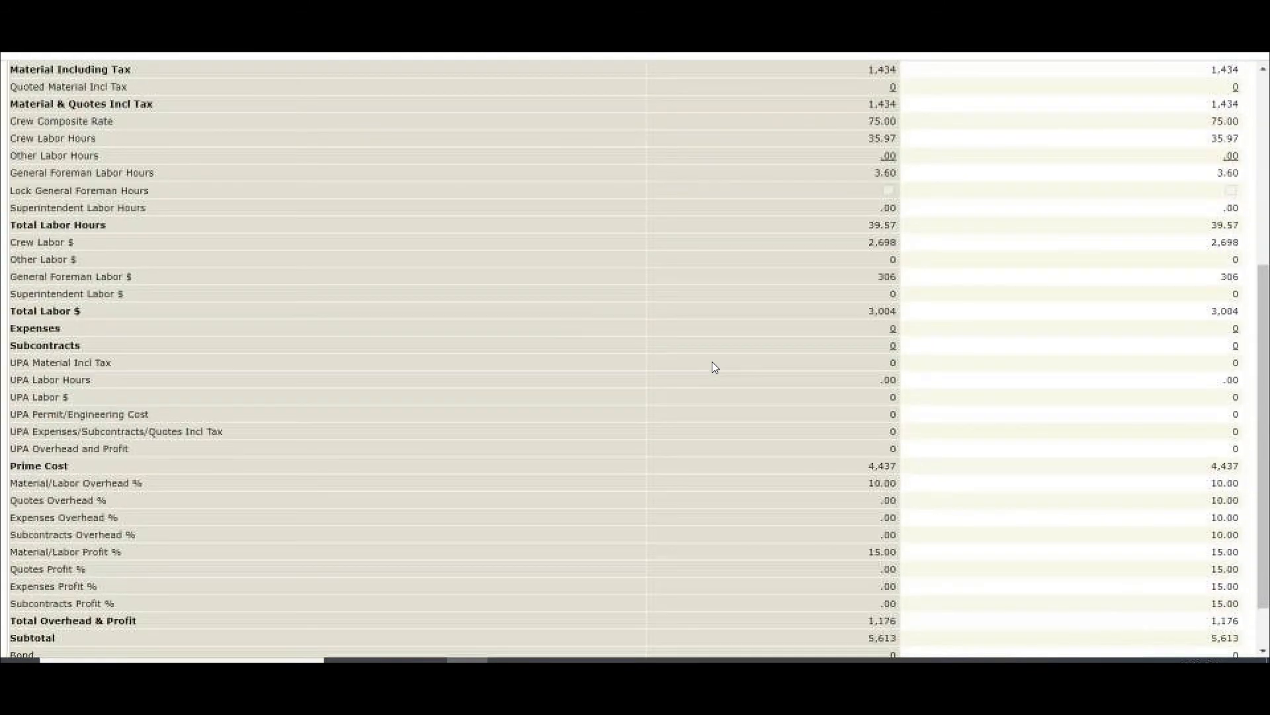
{"action": "scroll", "coordinate": [713, 364], "scroll_direction": "down", "scroll_amount": 1}
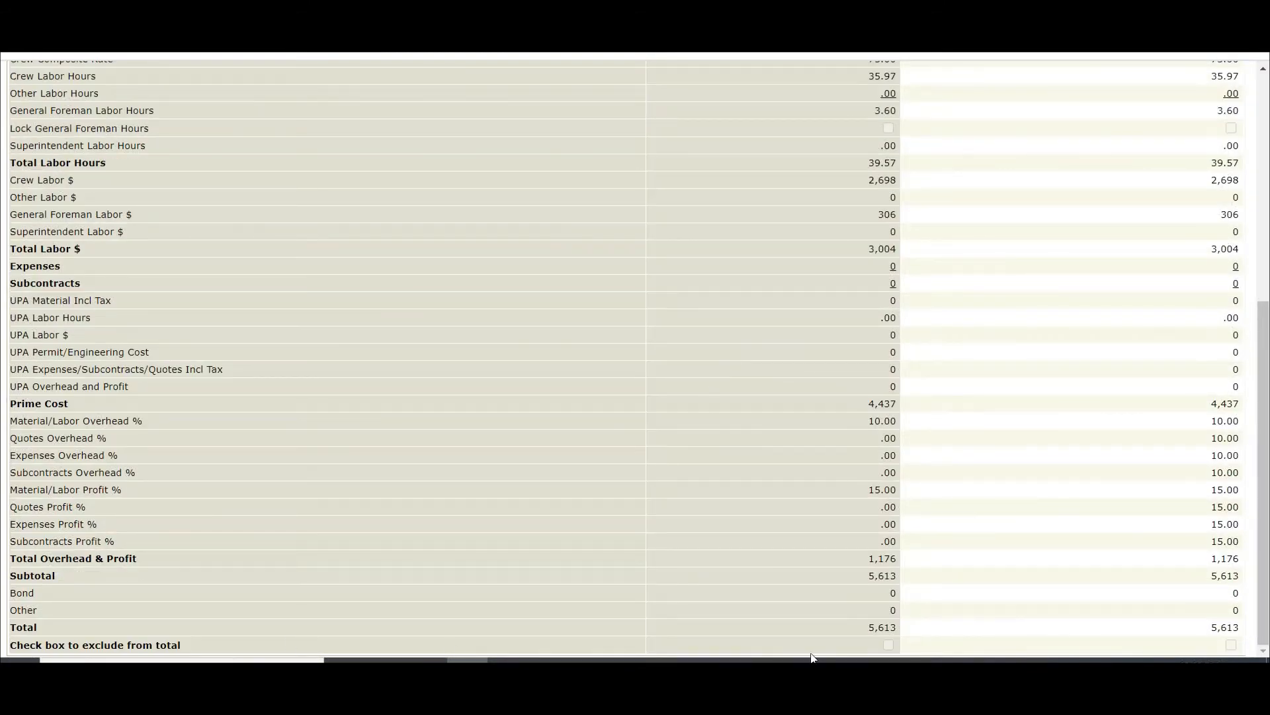
{"action": "left_click_drag", "start_coordinate": [863, 626], "coordinate": [905, 626]}
{"action": "left_click", "coordinate": [947, 572]}
{"action": "scroll", "coordinate": [919, 560], "scroll_direction": "up", "scroll_amount": 6}
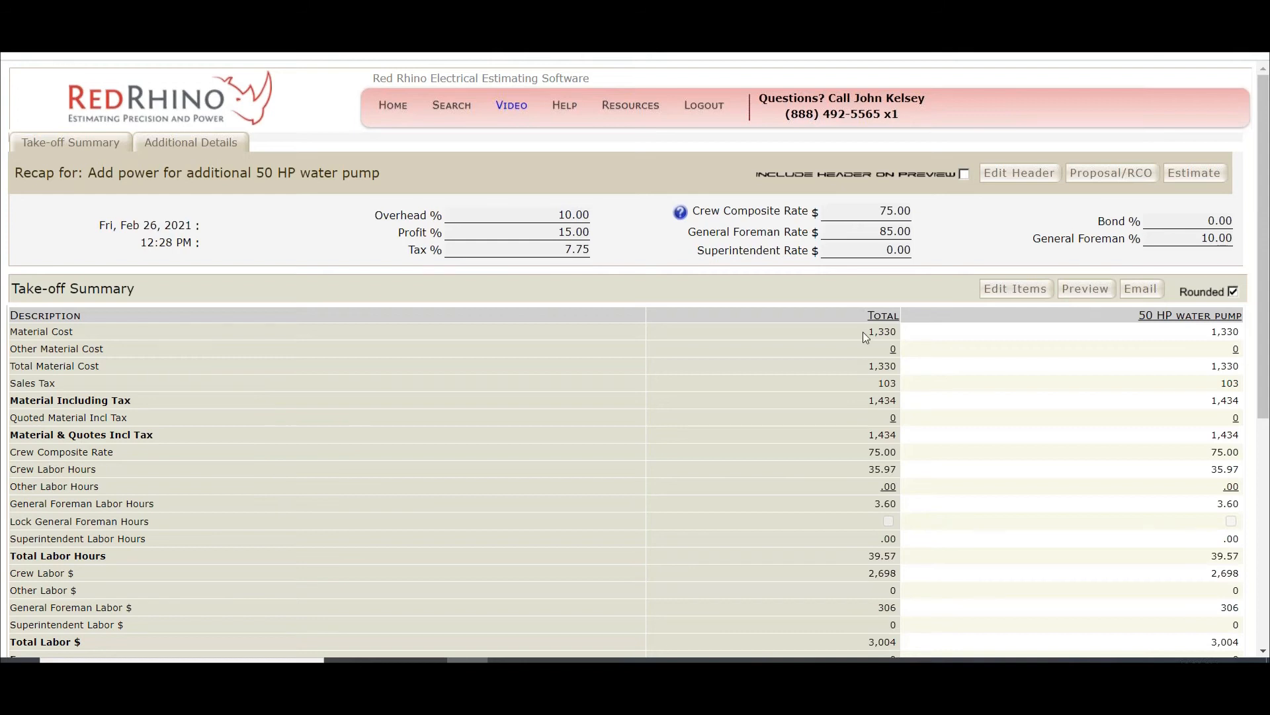
{"action": "left_click_drag", "start_coordinate": [867, 331], "coordinate": [903, 333]}
{"action": "left_click_drag", "start_coordinate": [864, 470], "coordinate": [915, 475]}
{"action": "left_click", "coordinate": [940, 463]}
{"action": "scroll", "coordinate": [939, 461], "scroll_direction": "down", "scroll_amount": 3}
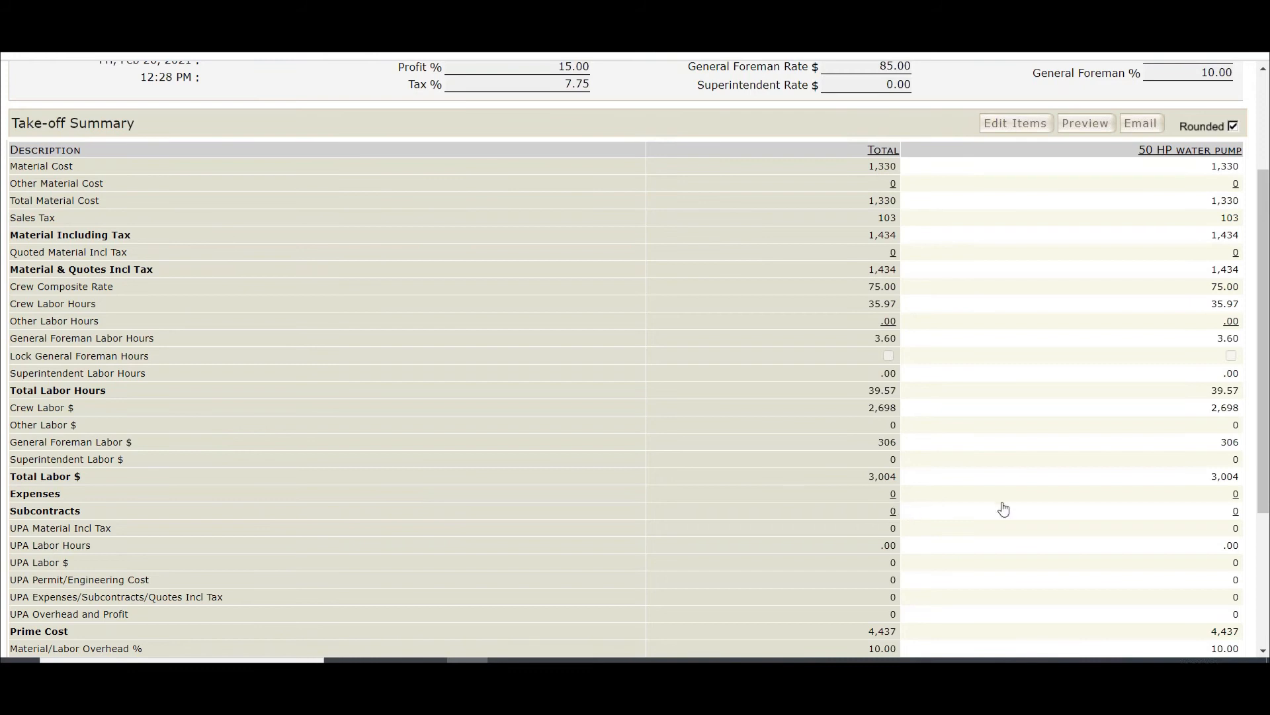
- Add a Man Lift expense of 225 to the 50 HP water pump section and save the expenses
{"action": "left_click", "coordinate": [1235, 495]}
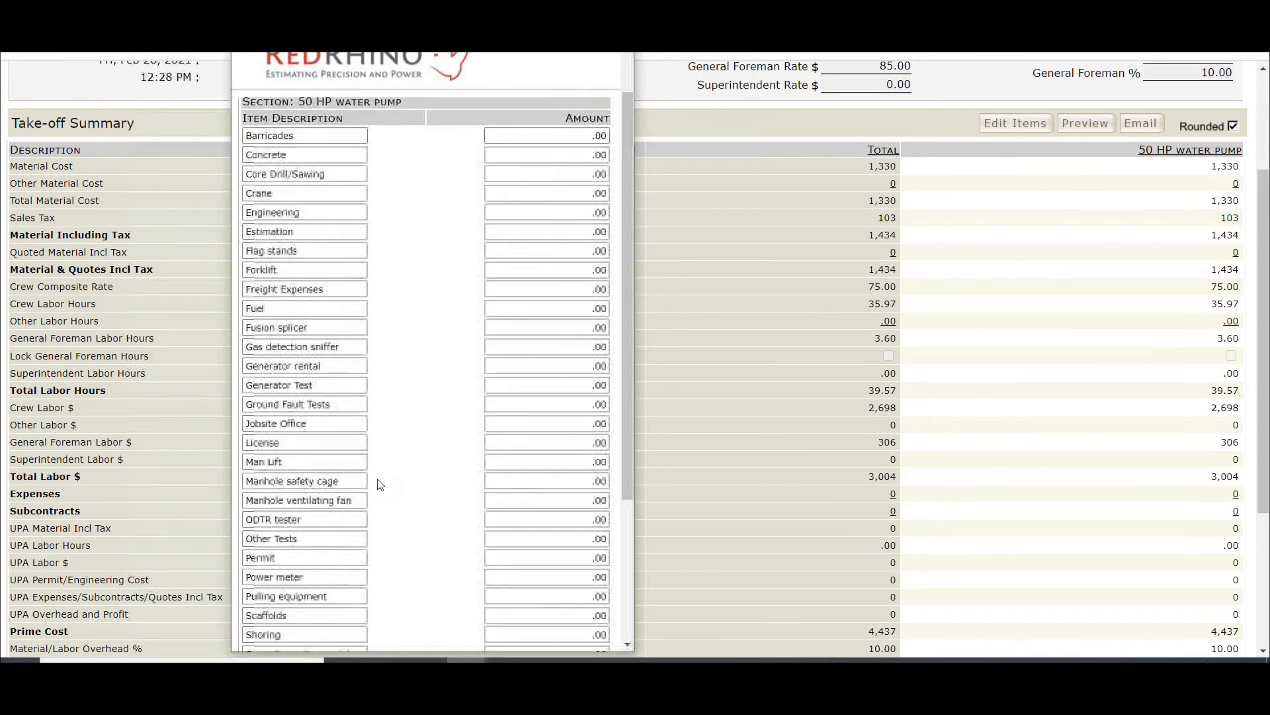
{"action": "scroll", "coordinate": [380, 485], "scroll_direction": "down", "scroll_amount": 2}
{"action": "scroll", "coordinate": [381, 485], "scroll_direction": "down", "scroll_amount": 3}
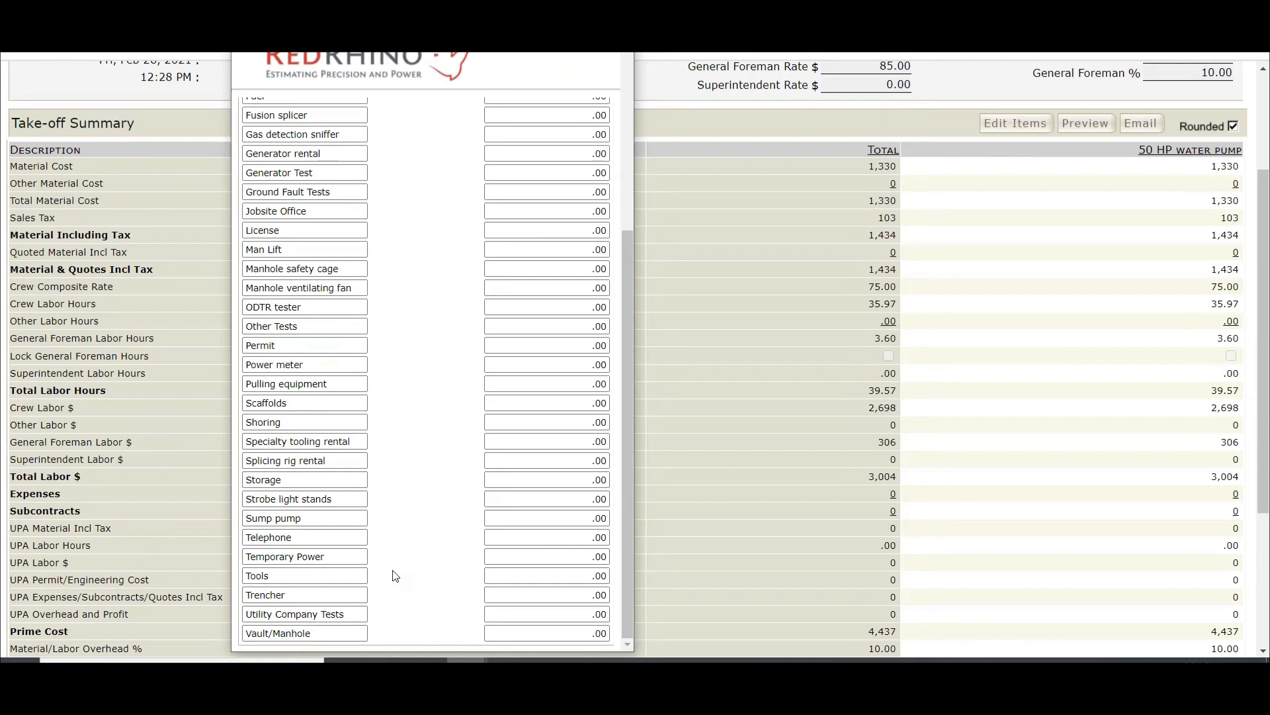
{"action": "left_click", "coordinate": [552, 252]}
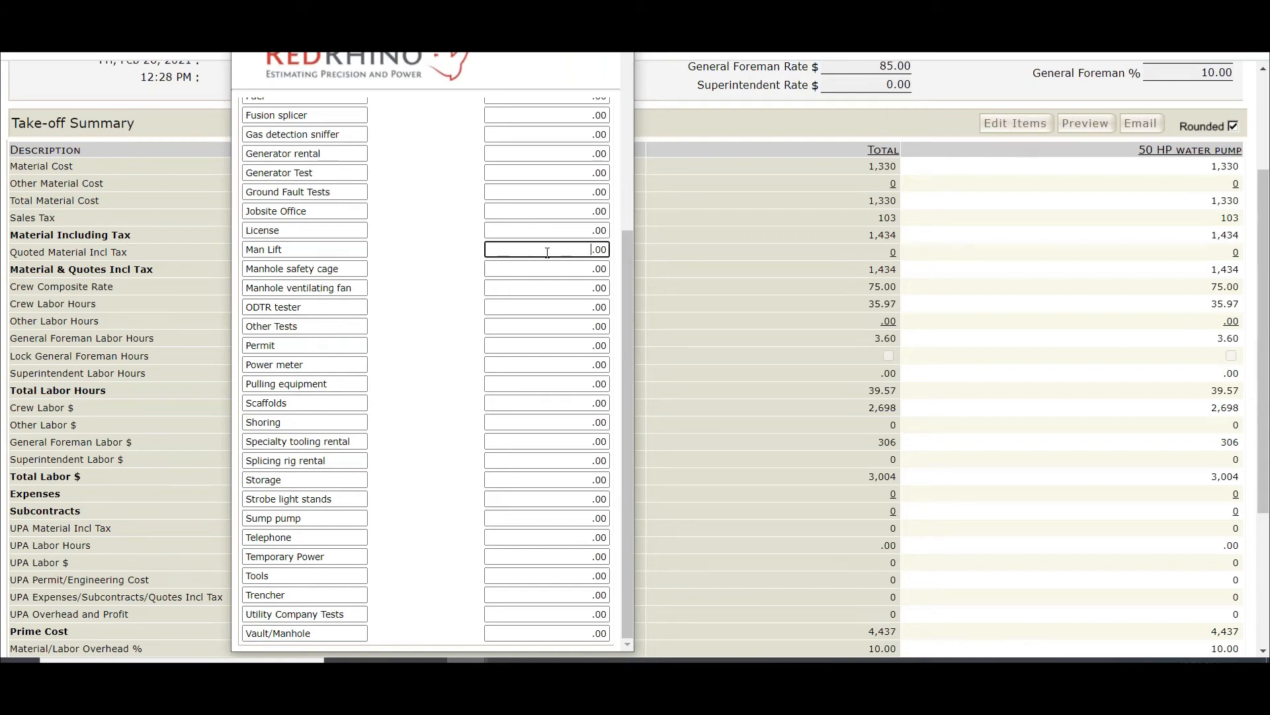
{"action": "type", "text": "225"}
{"action": "left_click_drag", "start_coordinate": [628, 275], "coordinate": [618, 63]}
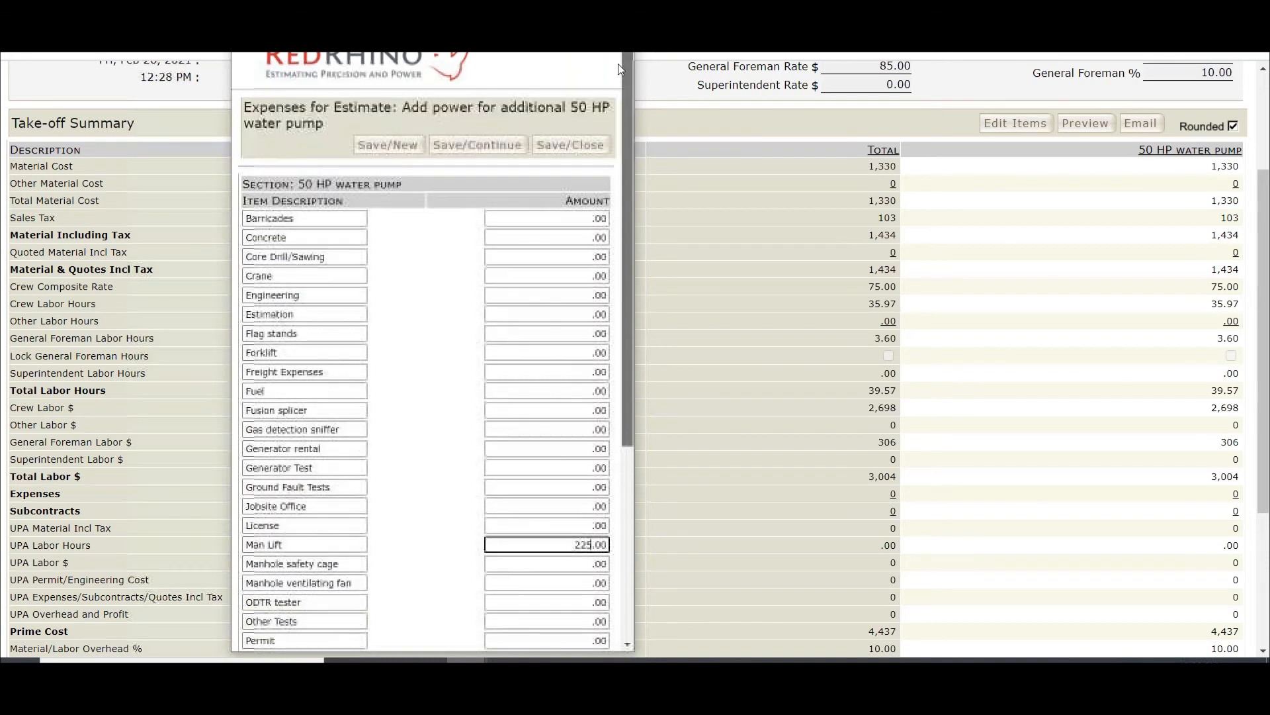
{"action": "left_click", "coordinate": [570, 149]}
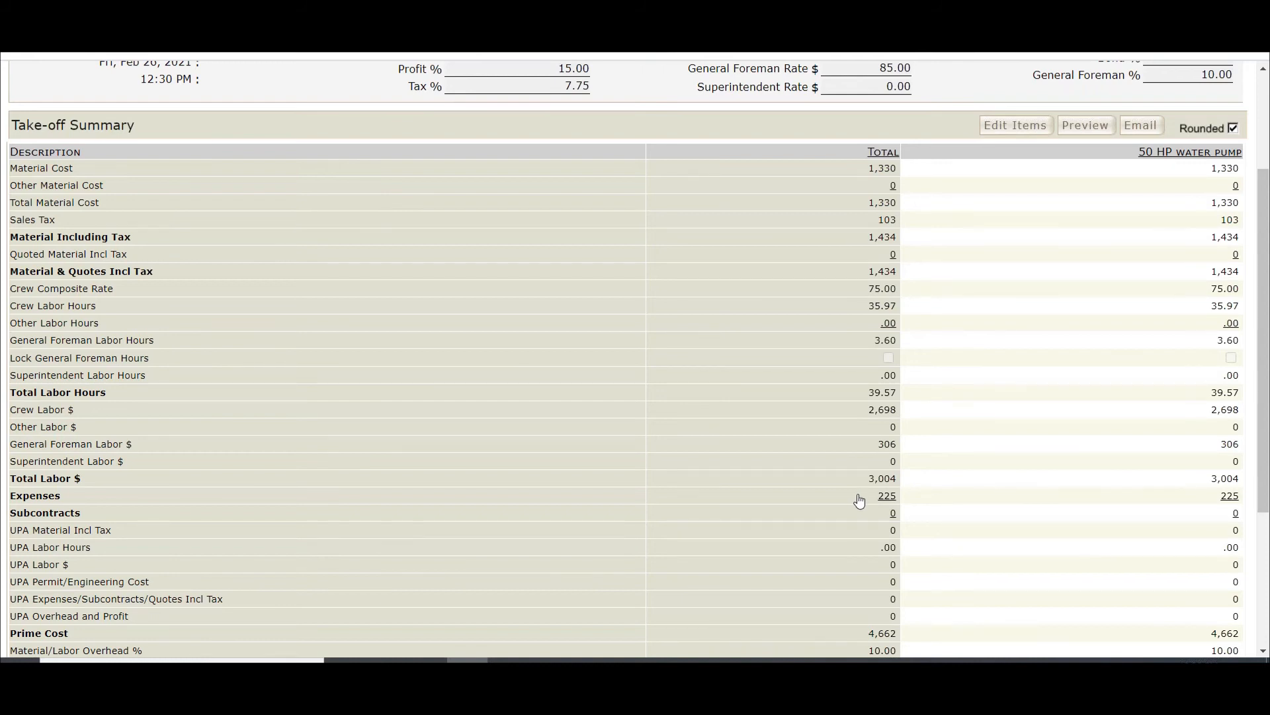
{"action": "scroll", "coordinate": [867, 500], "scroll_direction": "up", "scroll_amount": 3}
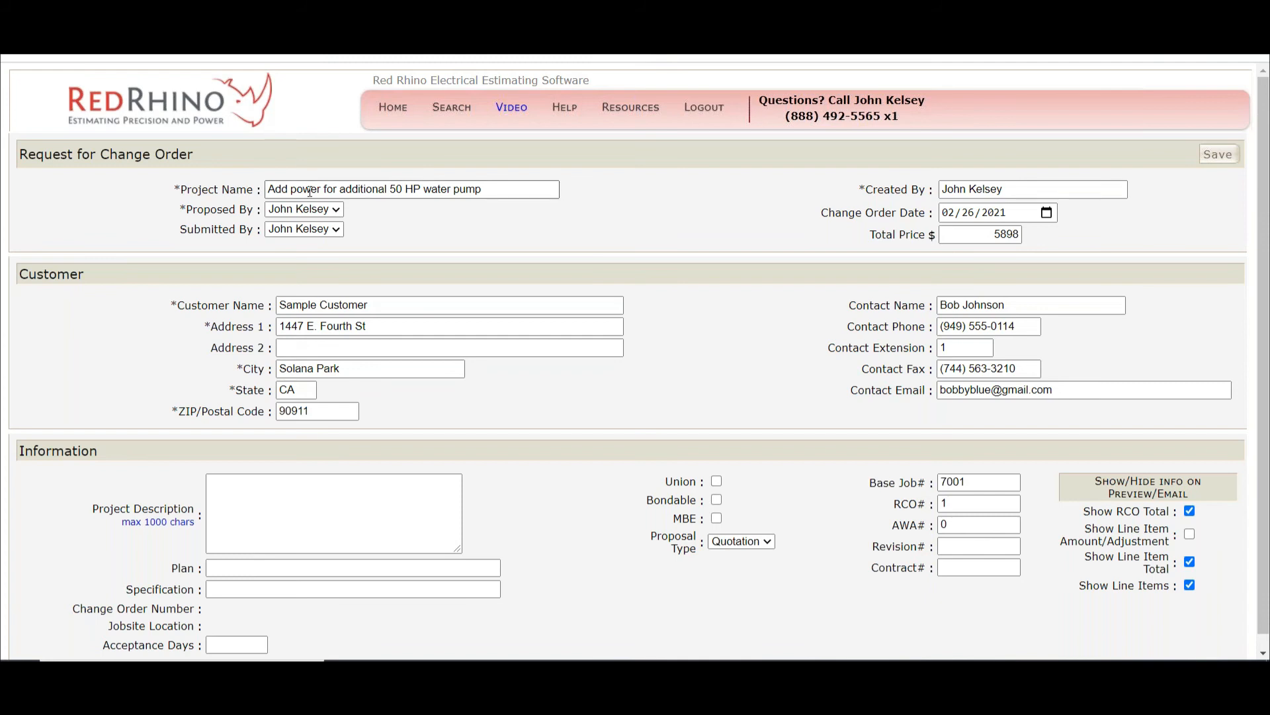
- Change the Request for Change Order's project name to "50 HP water pump RCO #1"
{"action": "left_click", "coordinate": [394, 188]}
{"action": "key", "text": "BackSpace"}
{"action": "key", "text": "BackSpace"}
{"action": "key", "text": "BackSpace"}
{"action": "key", "text": "BackSpace"}
{"action": "key", "text": "BackSpace"}
{"action": "key", "text": "BackSpace"}
{"action": "key", "text": "BackSpace"}
{"action": "key", "text": "BackSpace"}
{"action": "key", "text": "BackSpace"}
{"action": "key", "text": "BackSpace"}
{"action": "key", "text": "BackSpace"}
{"action": "key", "text": "BackSpace"}
{"action": "key", "text": "BackSpace"}
{"action": "key", "text": "BackSpace"}
{"action": "key", "text": "BackSpace"}
{"action": "key", "text": "BackSpace"}
{"action": "key", "text": "BackSpace"}
{"action": "key", "text": "BackSpace"}
{"action": "key", "text": "BackSpace"}
{"action": "key", "text": "BackSpace"}
{"action": "key", "text": "BackSpace"}
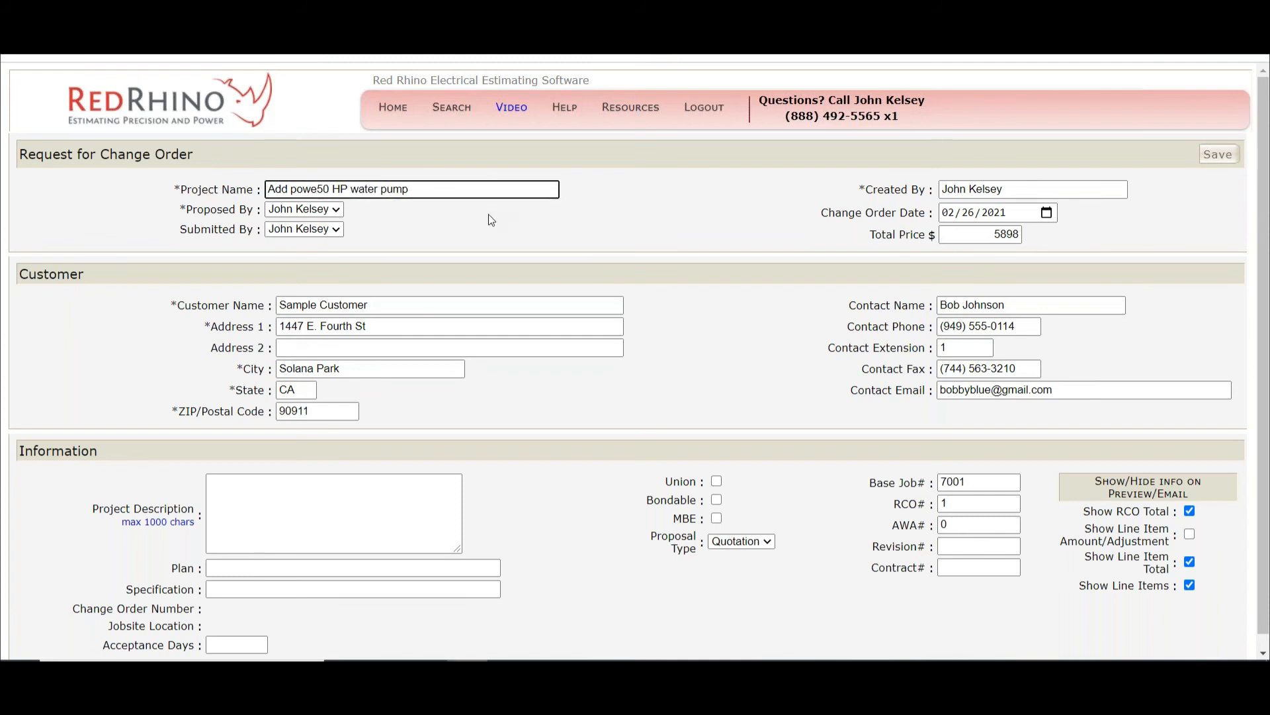
{"action": "key", "text": "End"}
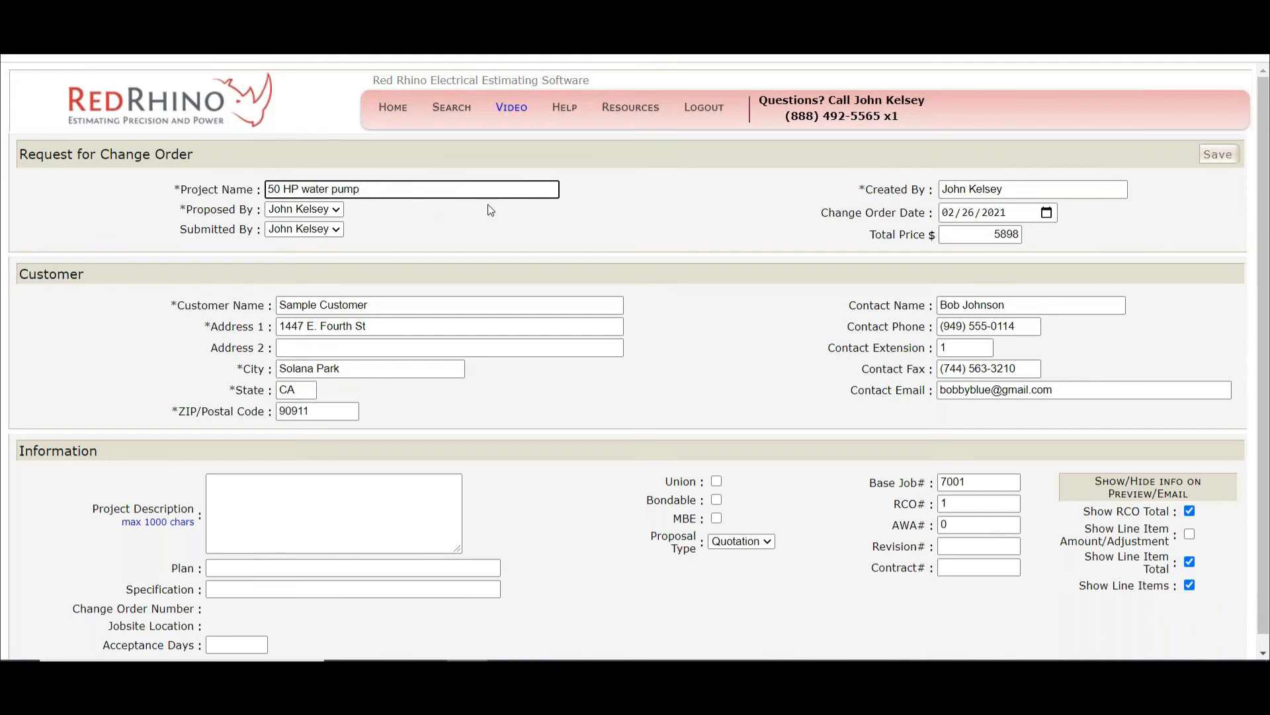
{"action": "type", "text": "r"}
{"action": "key", "text": "BackSpace"}
{"action": "key", "text": "BackSpace"}
{"action": "type", "text": "RCO #1"}
{"action": "left_click", "coordinate": [1019, 183]}
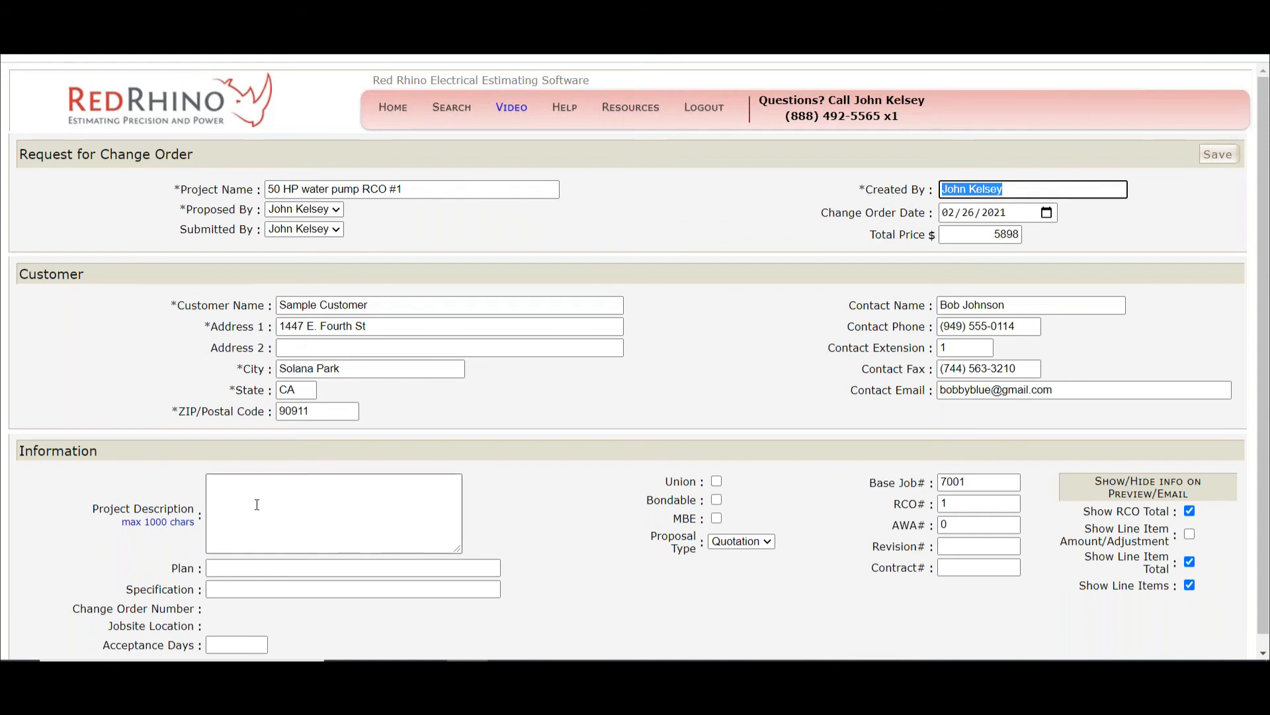
- Fill in the project description "Add power for (1) 50 HP water pump", plan "Dated 2-25-21" and specification "Specs on Plans"
{"action": "scroll", "coordinate": [257, 504], "scroll_direction": "down", "scroll_amount": 1}
{"action": "left_click", "coordinate": [235, 555]}
{"action": "left_click", "coordinate": [230, 581]}
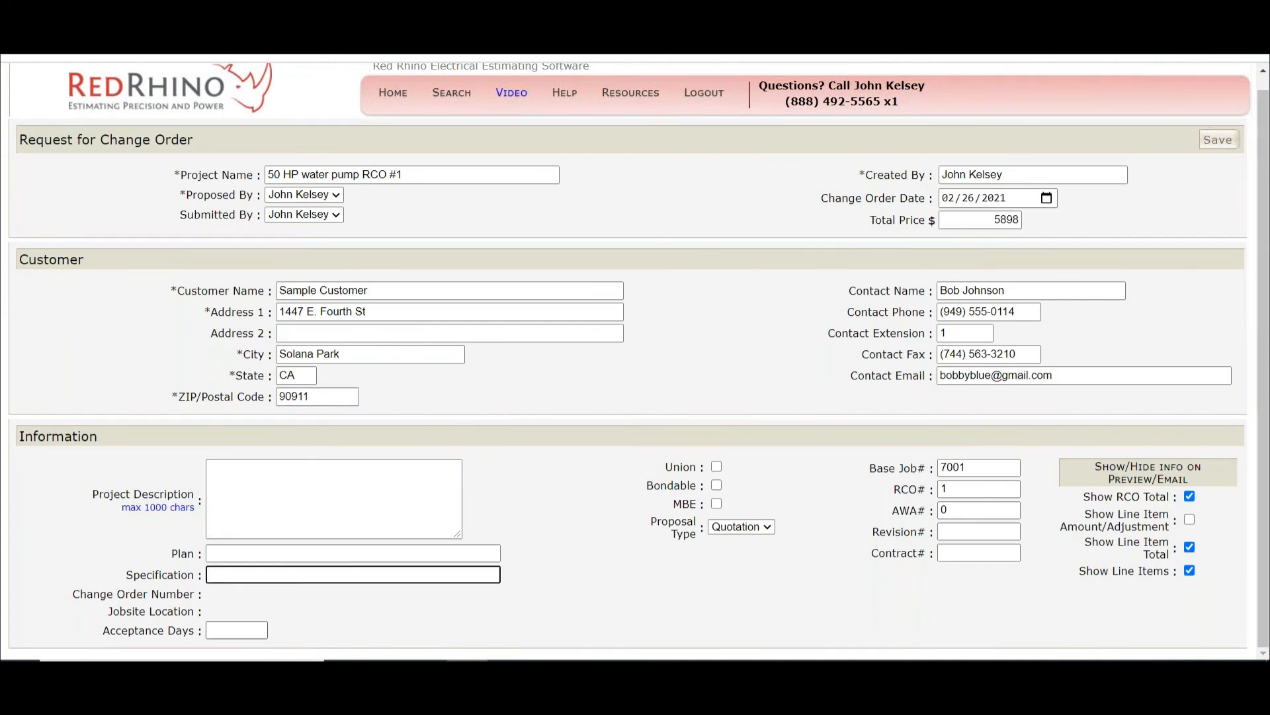
{"action": "left_click", "coordinate": [238, 631]}
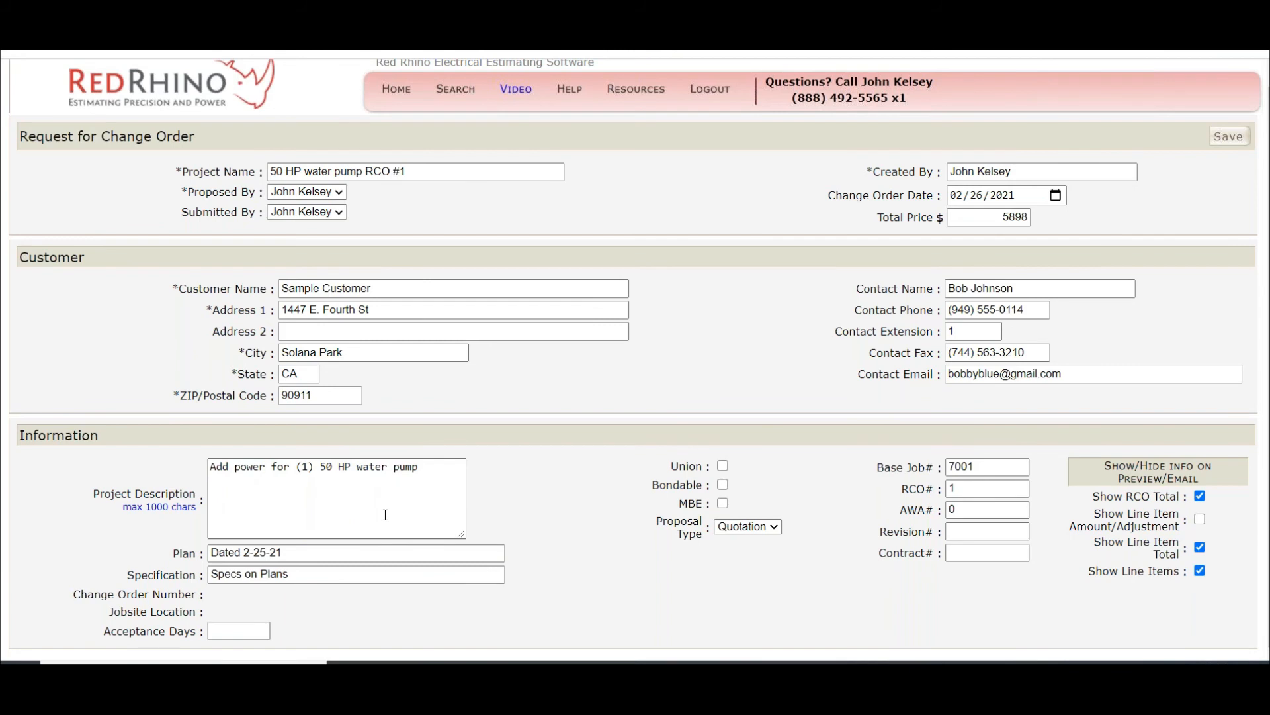
{"action": "left_click_drag", "start_coordinate": [314, 468], "coordinate": [295, 468]}
{"action": "left_click", "coordinate": [314, 484]}
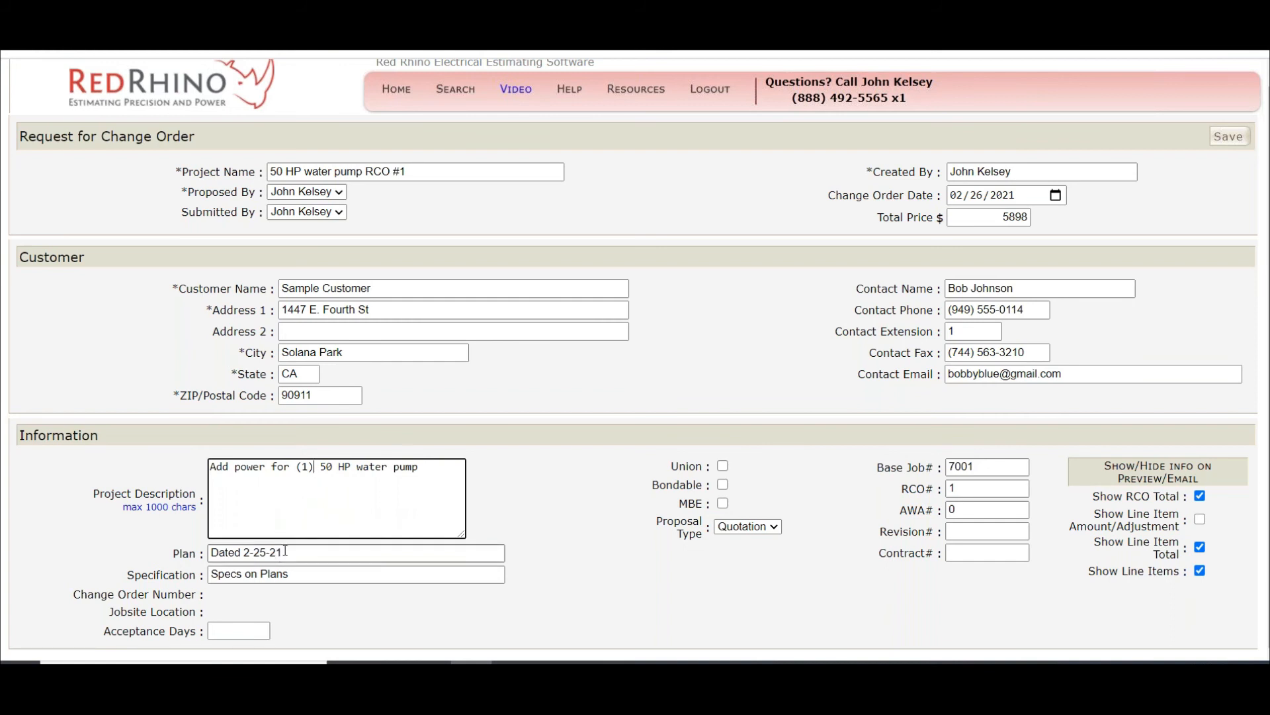
- Set the acceptance days to 15 and keep the proposal type as Quotation
{"action": "left_click_drag", "start_coordinate": [285, 551], "coordinate": [173, 565]}
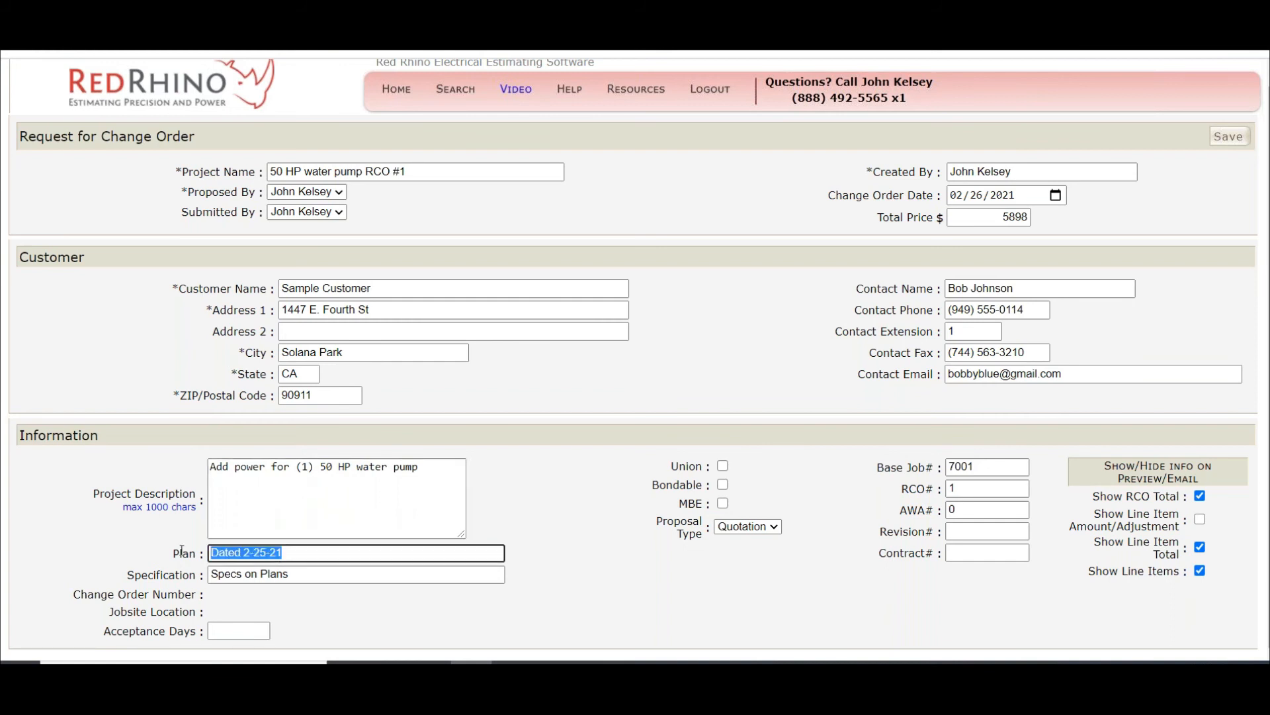
{"action": "left_click", "coordinate": [294, 575]}
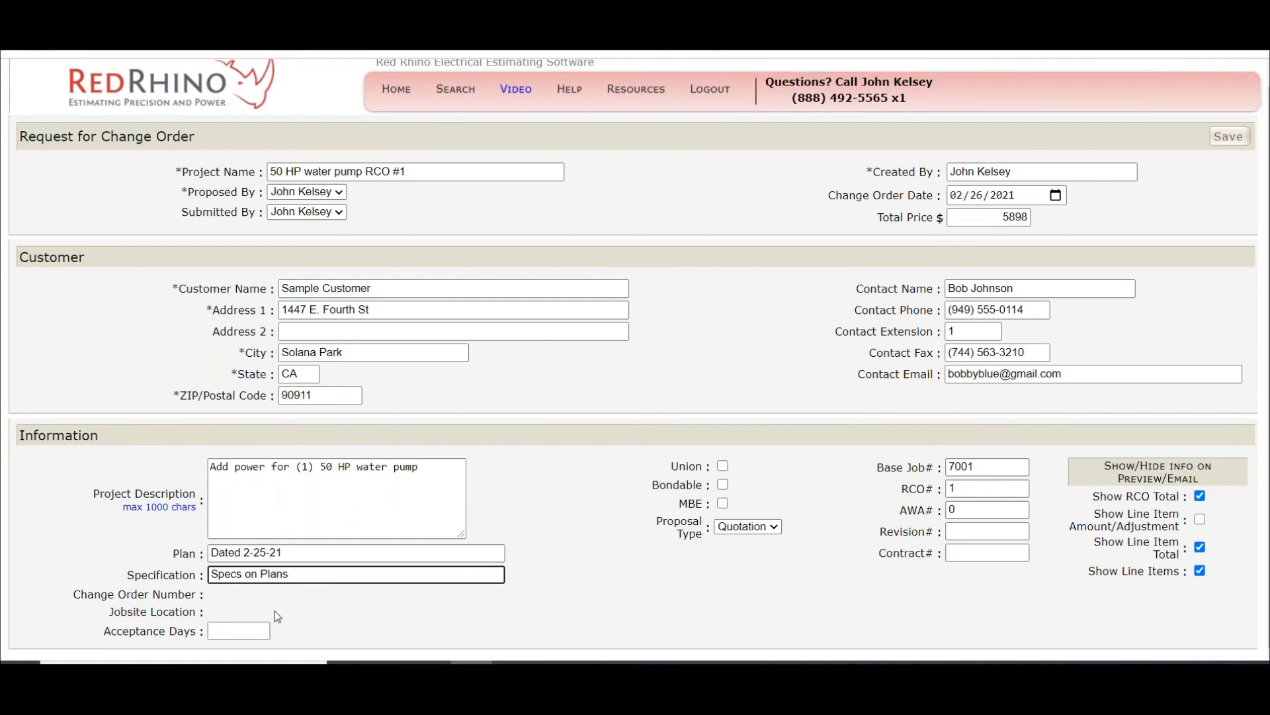
{"action": "left_click", "coordinate": [251, 631]}
{"action": "type", "text": "15"}
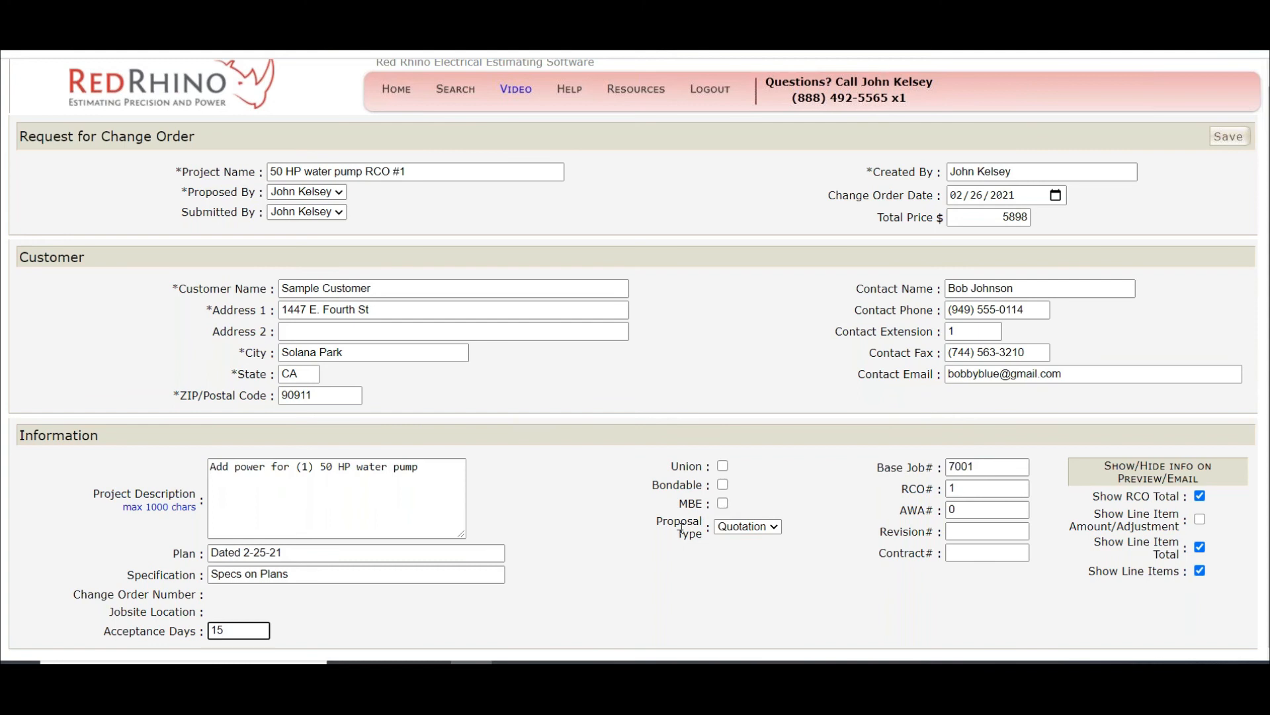
{"action": "left_click", "coordinate": [777, 528]}
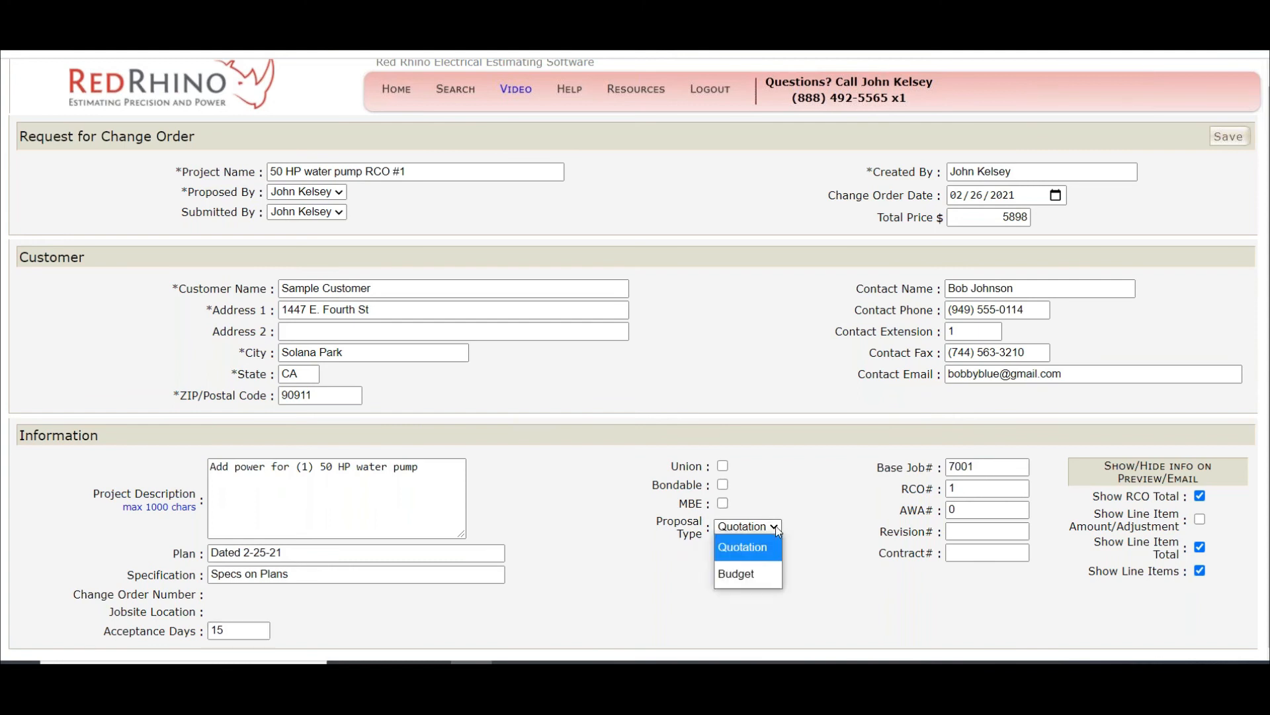
{"action": "left_click", "coordinate": [801, 504]}
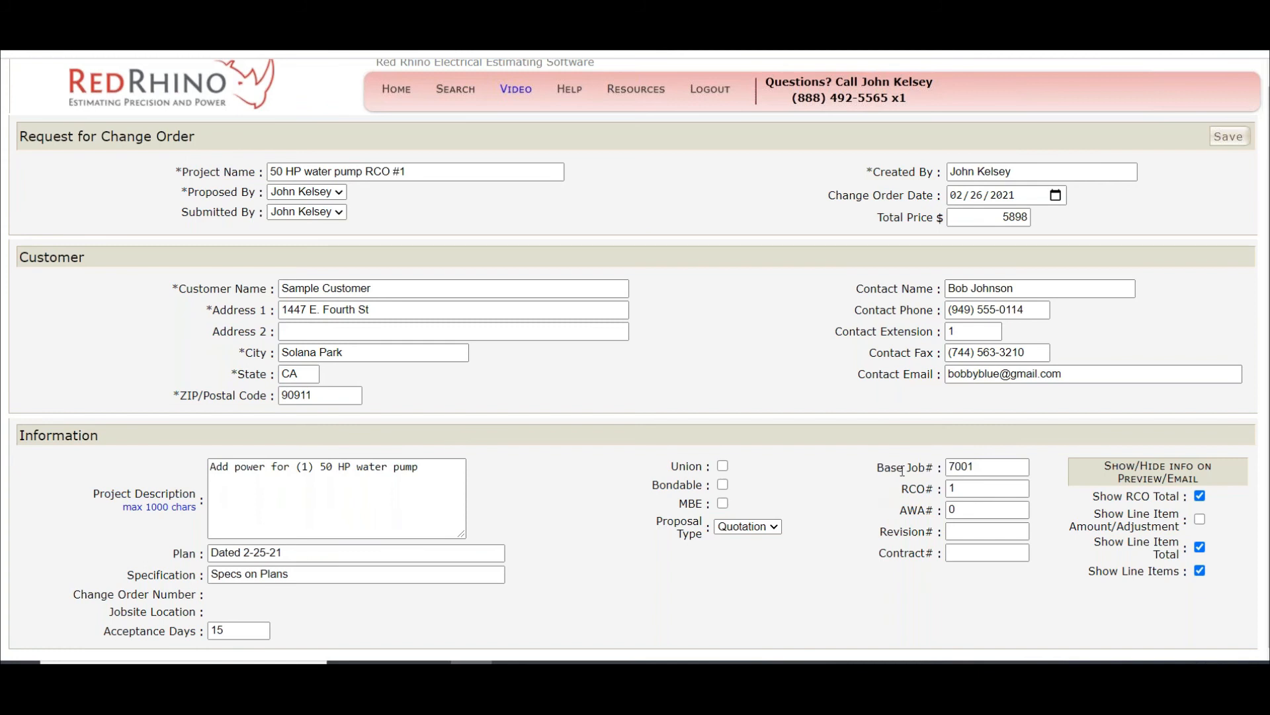
- Check the base job and AWA numbers and save the Request for Change Order
{"action": "left_click", "coordinate": [977, 472]}
{"action": "left_click_drag", "start_coordinate": [902, 511], "coordinate": [924, 506]}
{"action": "left_click", "coordinate": [1226, 138]}
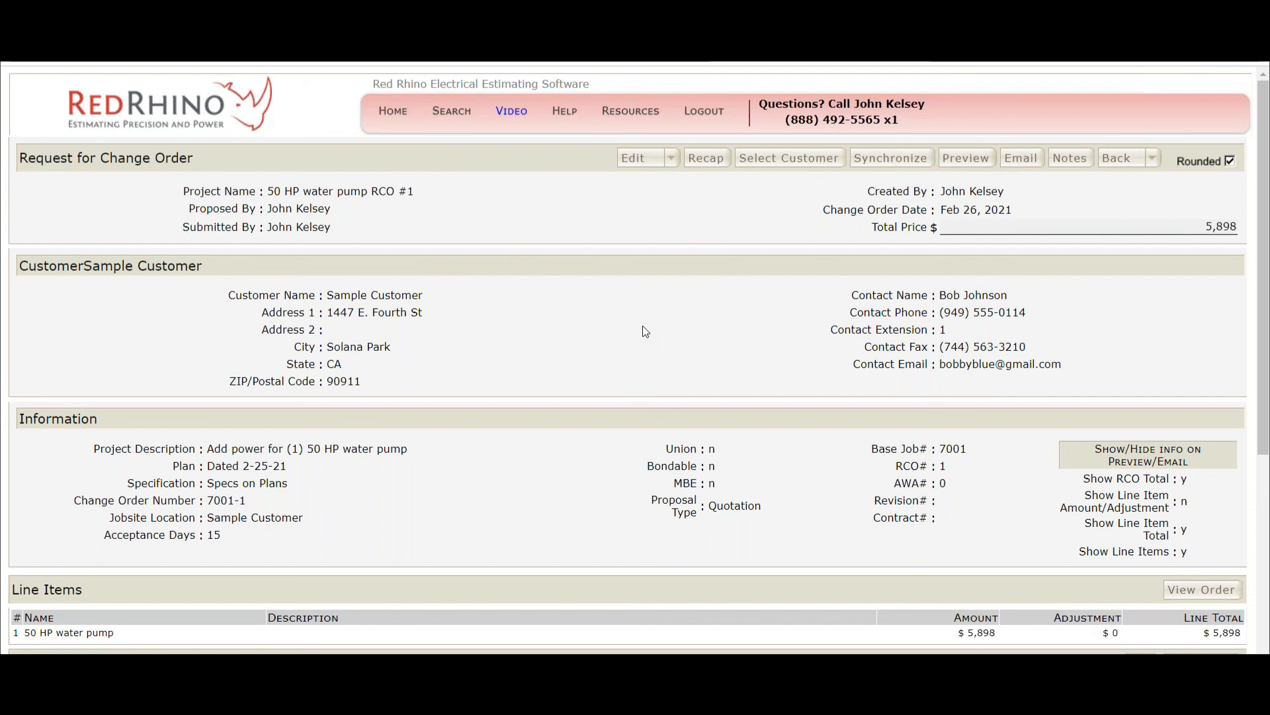
- Review the saved request's line items, inclusions, exclusions and qualifications, and look up the commercial electrical video topics on complete proposals
{"action": "scroll", "coordinate": [716, 319], "scroll_direction": "down", "scroll_amount": 5}
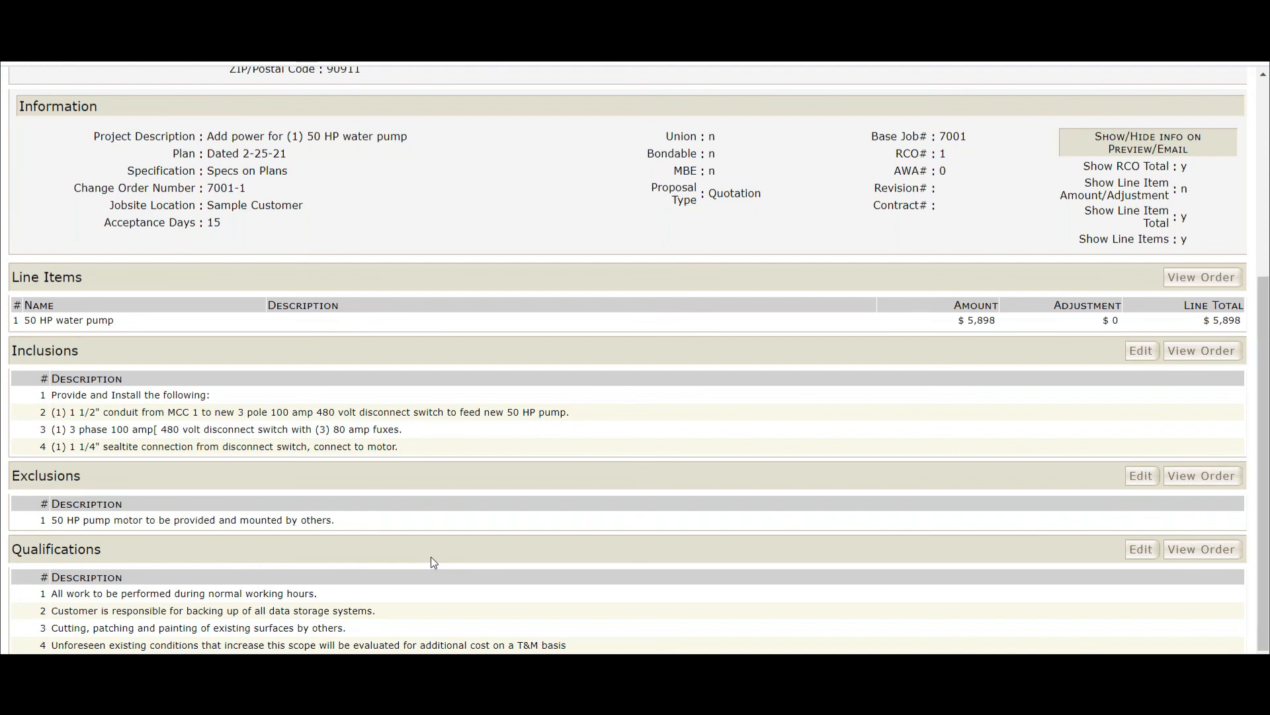
{"action": "scroll", "coordinate": [431, 557], "scroll_direction": "up", "scroll_amount": 5}
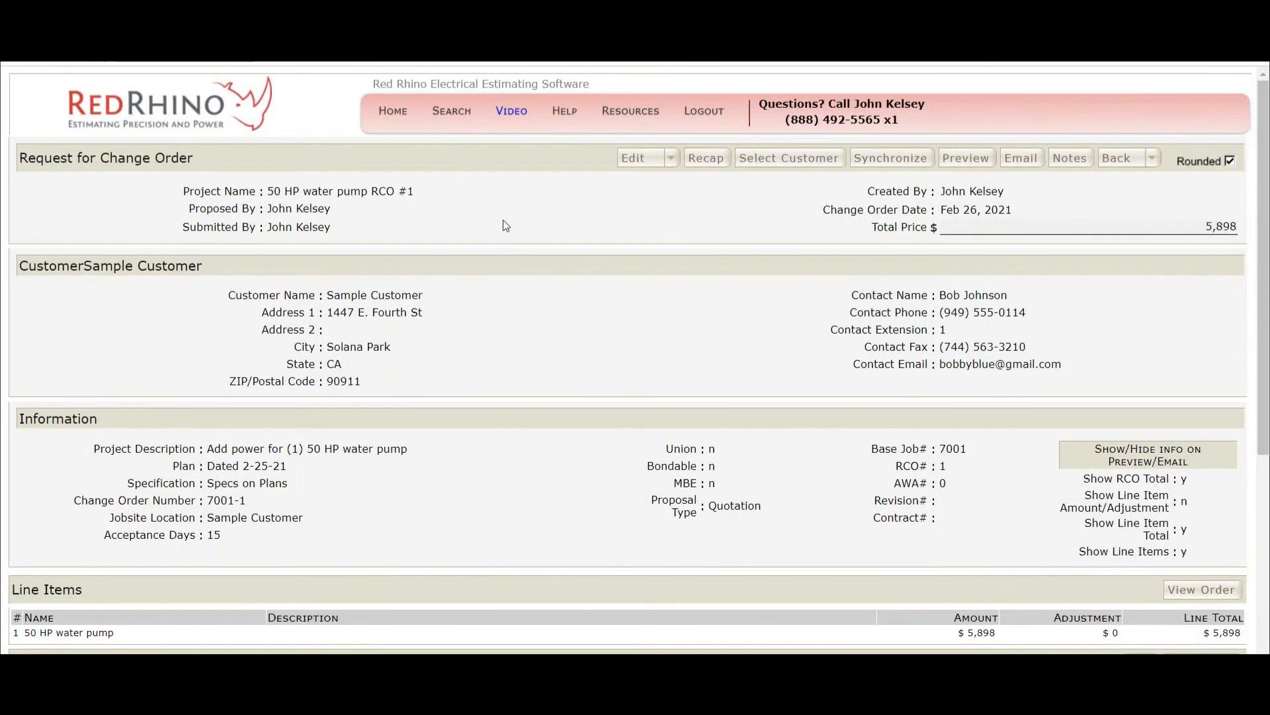
{"action": "mouse_move", "coordinate": [511, 111]}
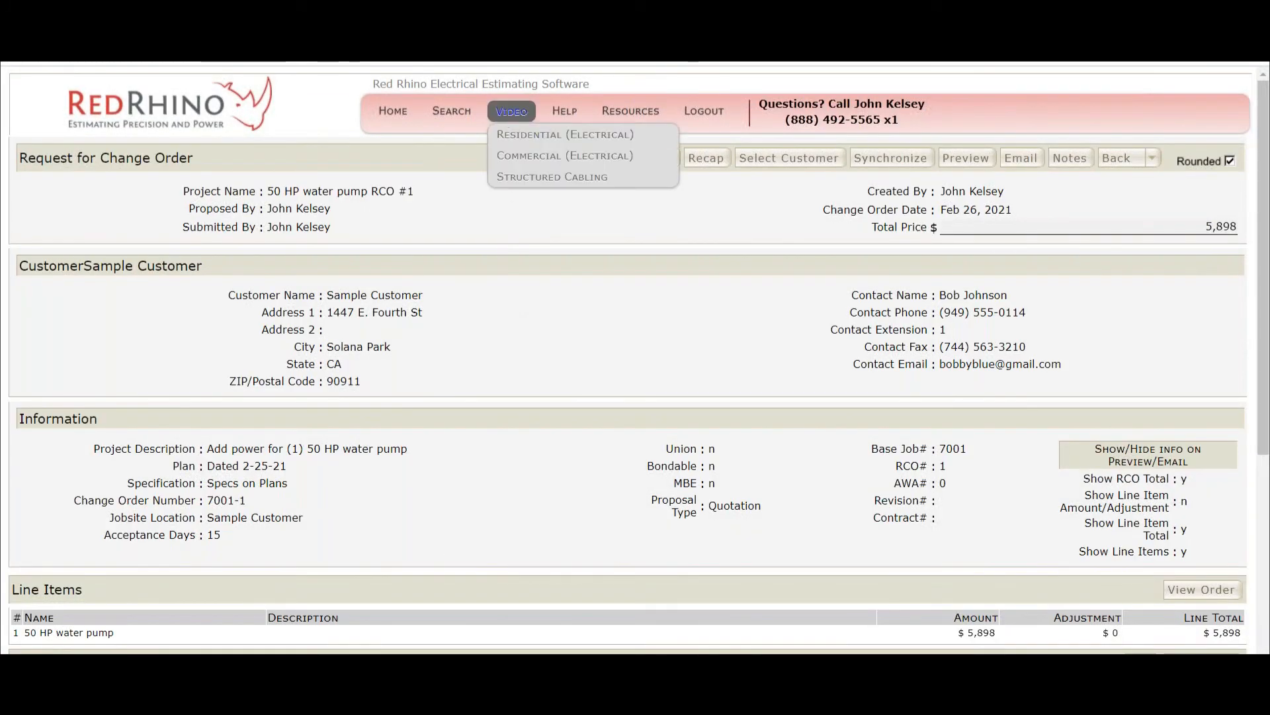
{"action": "mouse_move", "coordinate": [512, 157]}
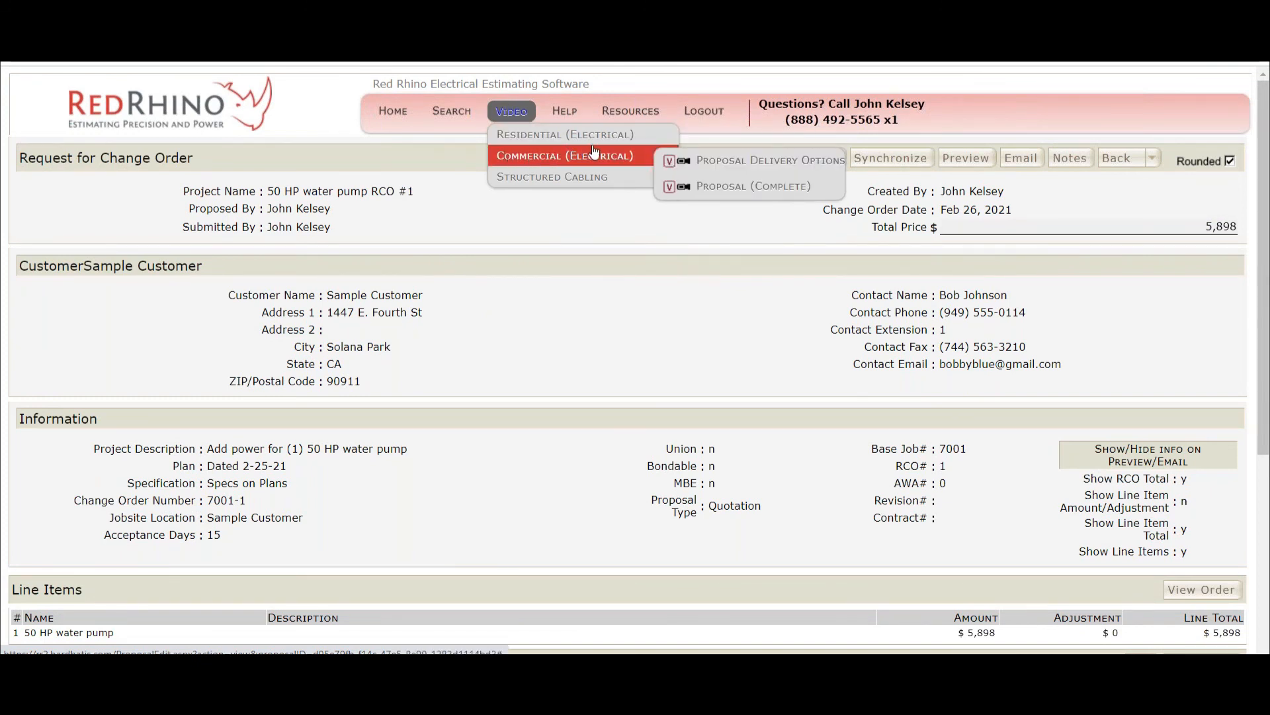
{"action": "mouse_move", "coordinate": [757, 184]}
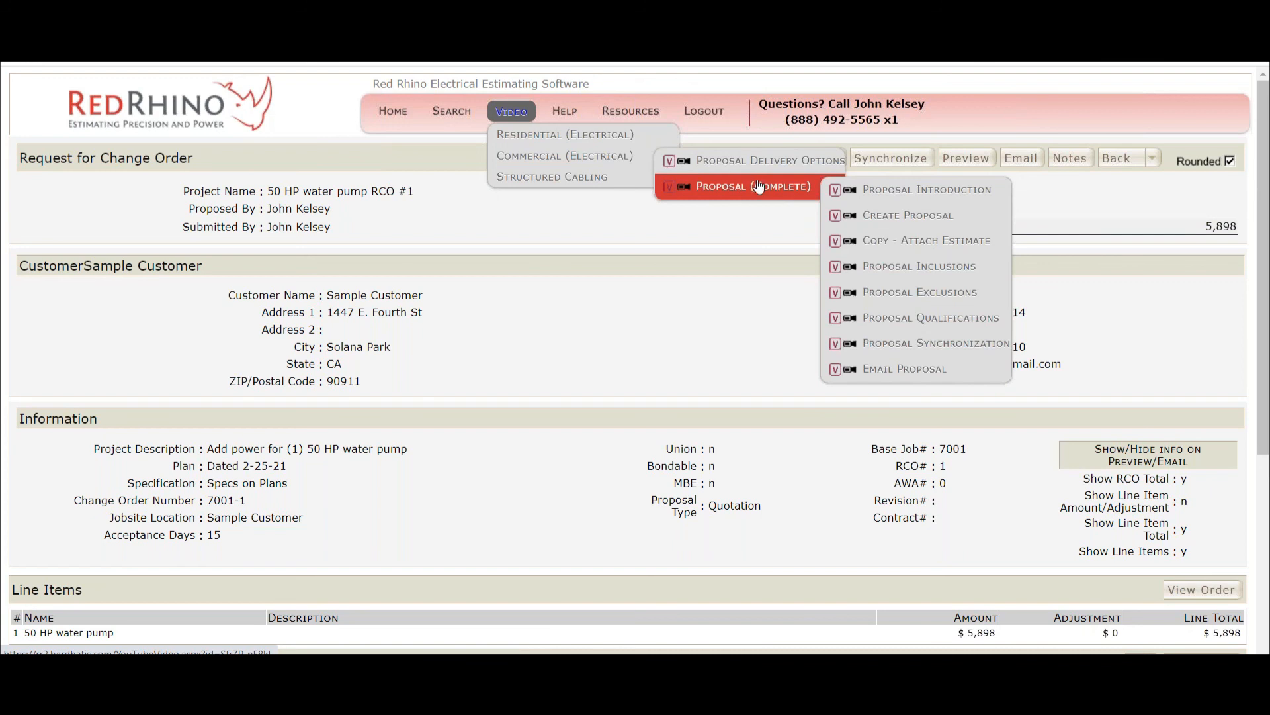